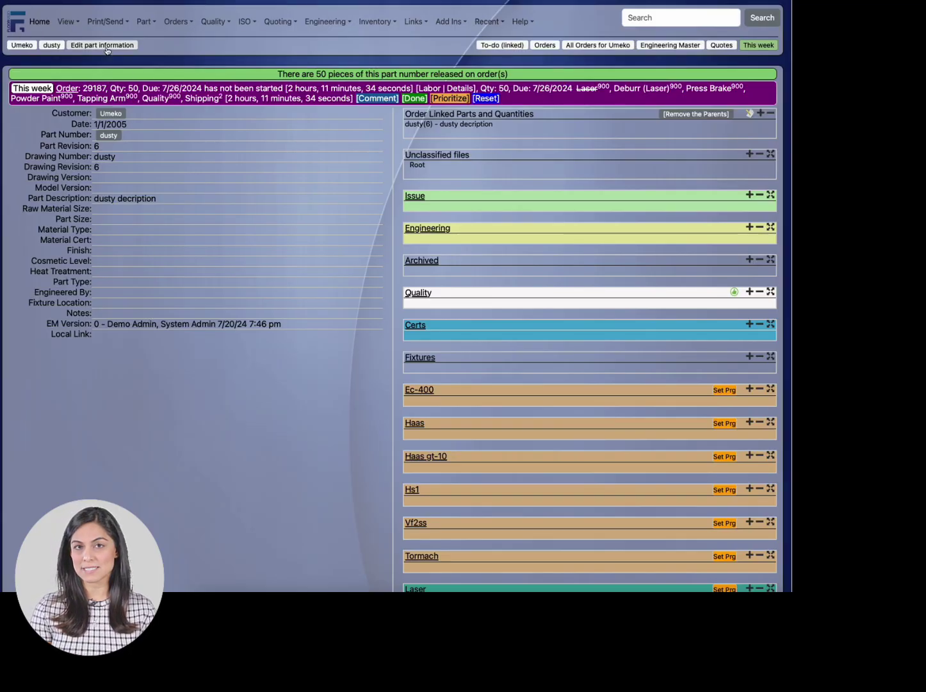
{"action": "left_click", "coordinate": [144, 23]}
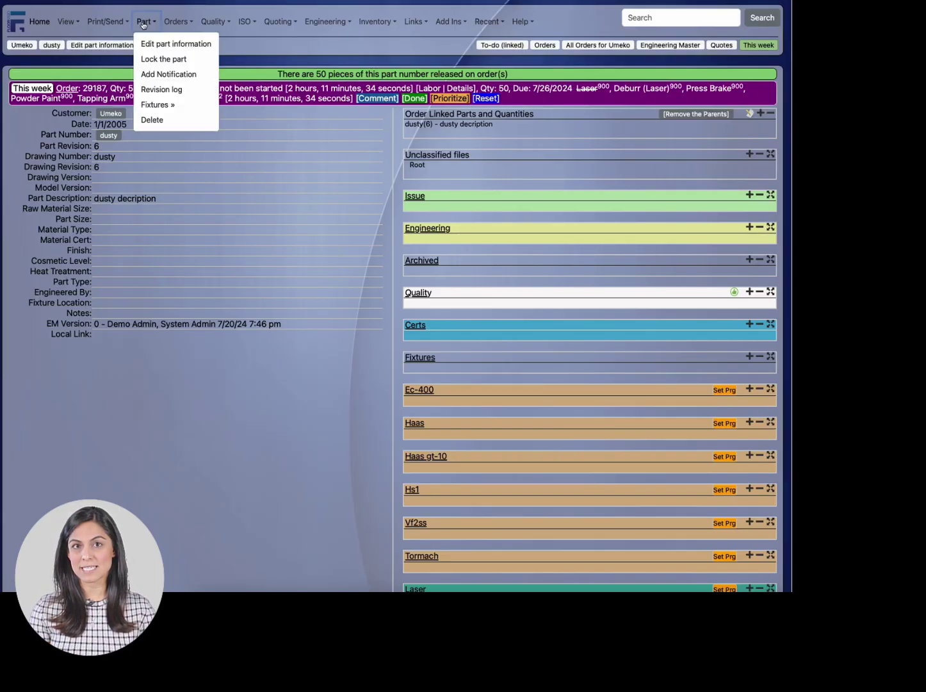
{"action": "left_click", "coordinate": [257, 40]}
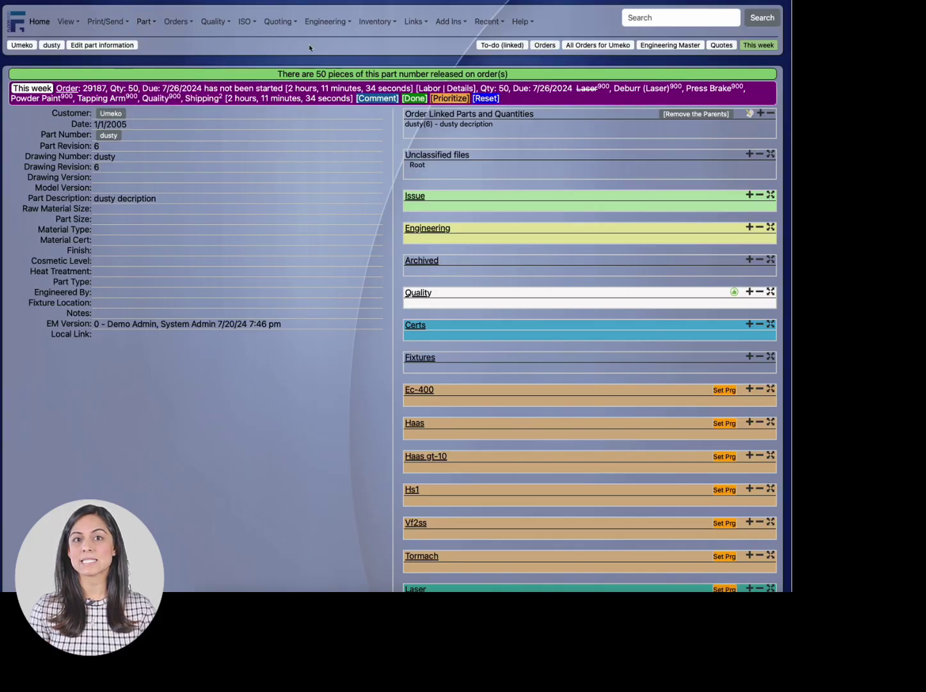
{"action": "left_click", "coordinate": [178, 23]}
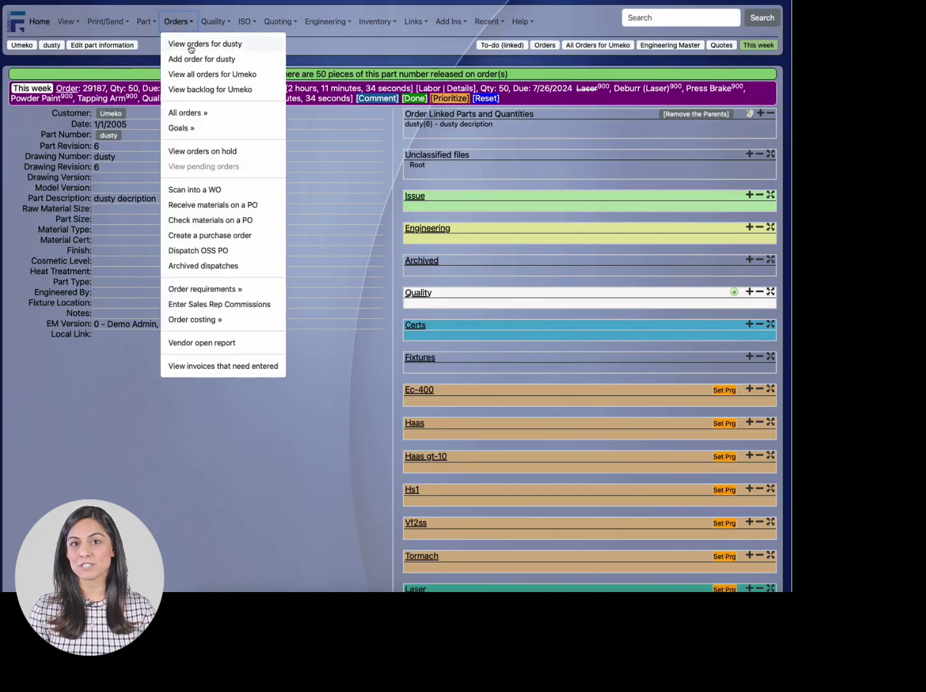
{"action": "left_click", "coordinate": [328, 40]}
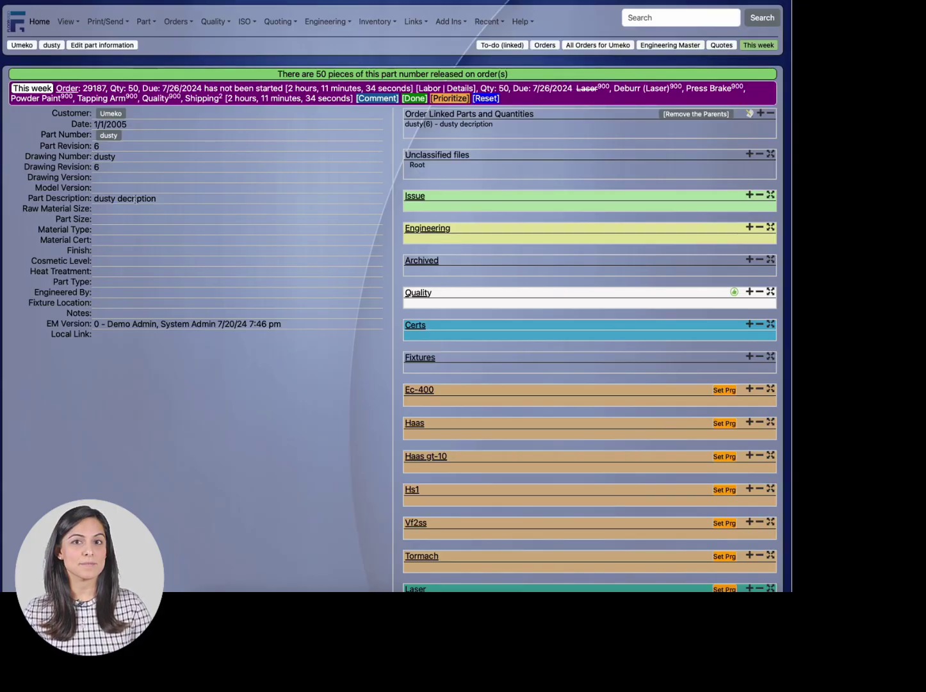
Edit the dusty part's information, setting both the part revision and the drawing revision to 7.
{"action": "left_click", "coordinate": [107, 45]}
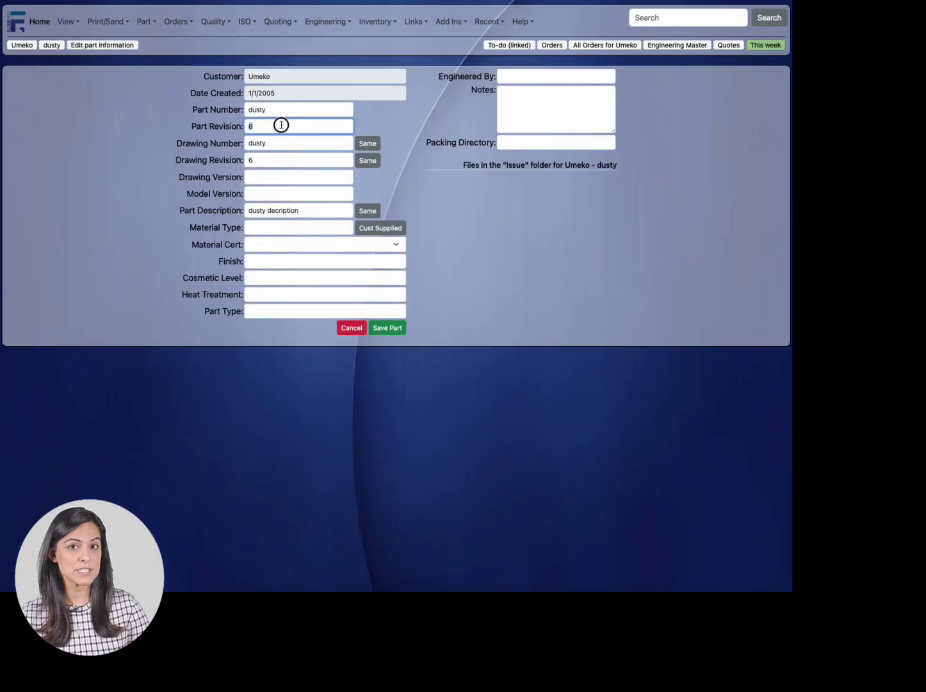
{"action": "type", "text": "7"}
{"action": "key", "text": "Tab"}
{"action": "key", "text": "Tab"}
{"action": "type", "text": "7"}
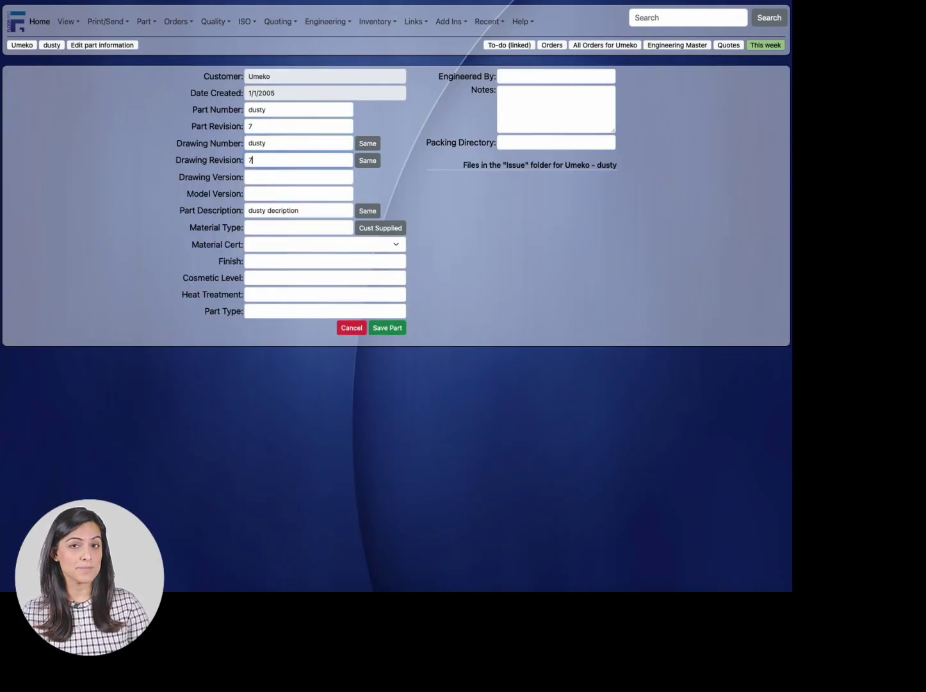
Change the part description to "dusty decription two" and save the part.
{"action": "left_click", "coordinate": [343, 208]}
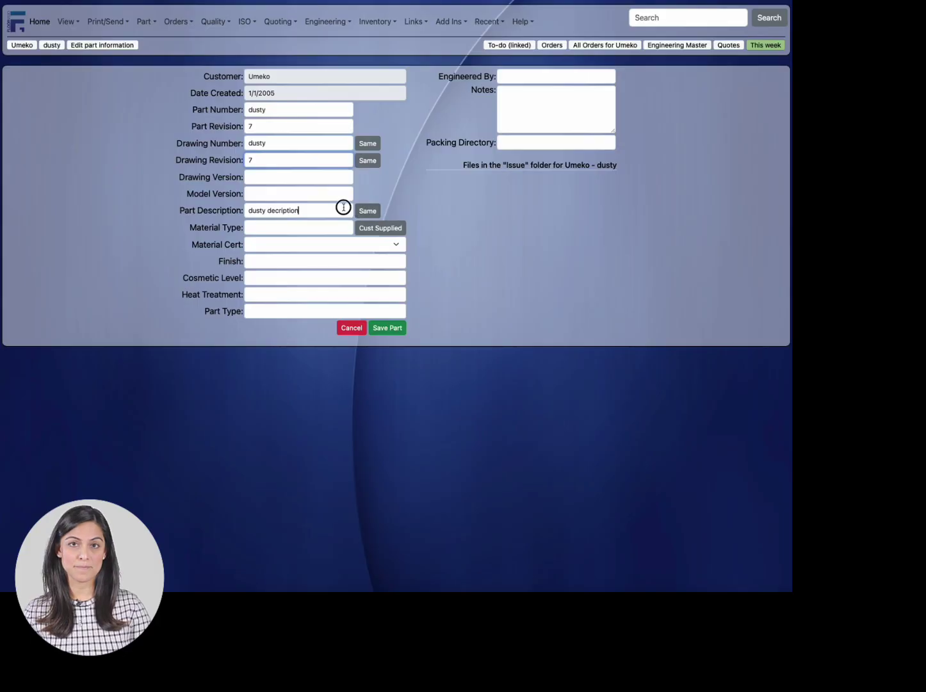
{"action": "type", "text": "t"}
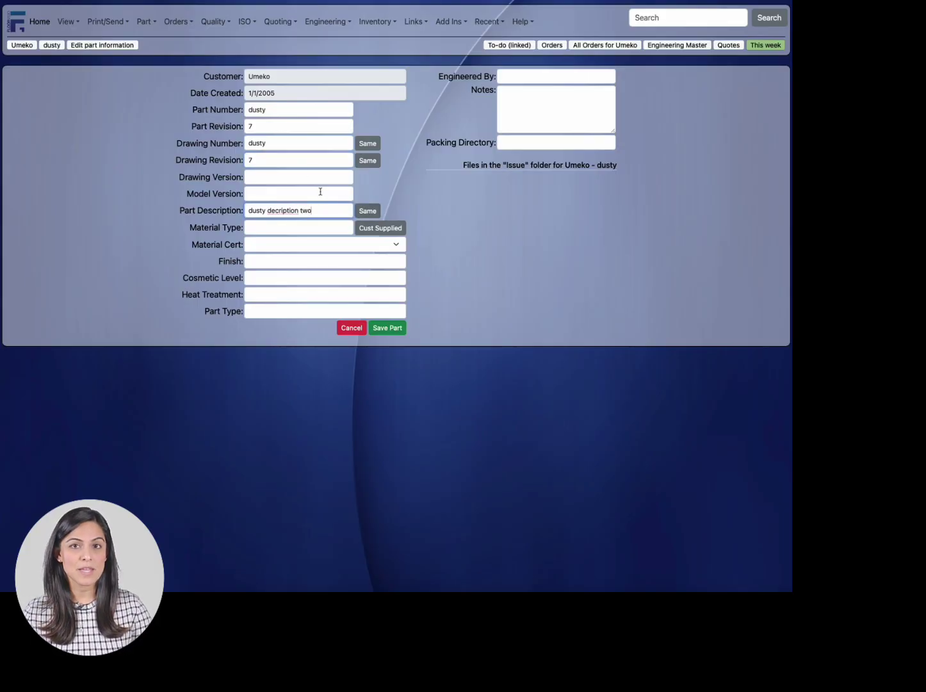
{"action": "type", "text": "wo"}
{"action": "left_click", "coordinate": [388, 328]}
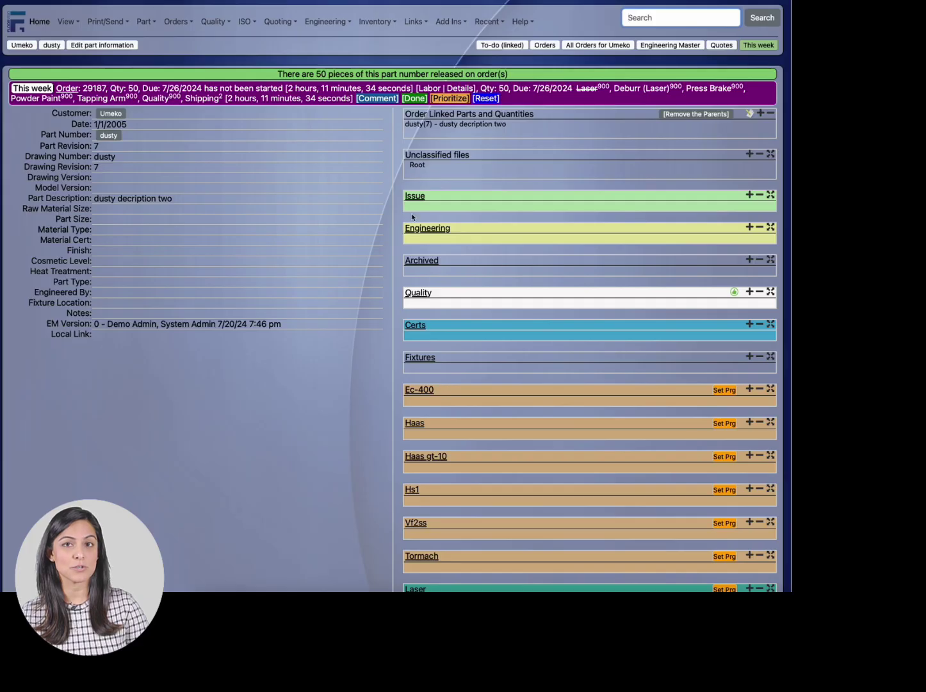
View the Issue folder's dialogs for uploading, removing and moving files, closing each without changes.
{"action": "left_click", "coordinate": [749, 194]}
{"action": "left_click", "coordinate": [500, 203]}
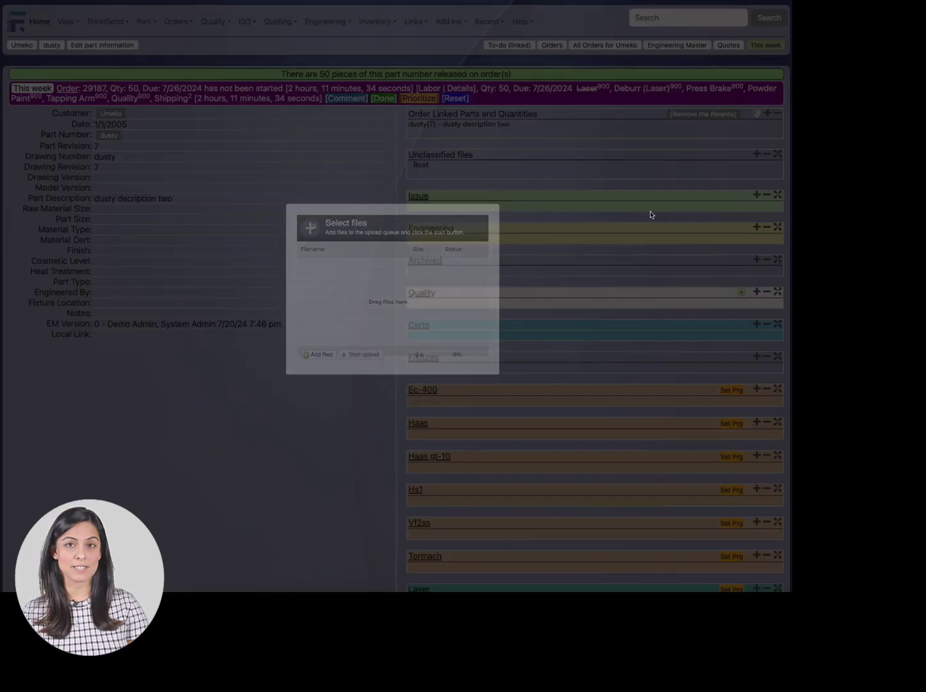
{"action": "left_click", "coordinate": [766, 195]}
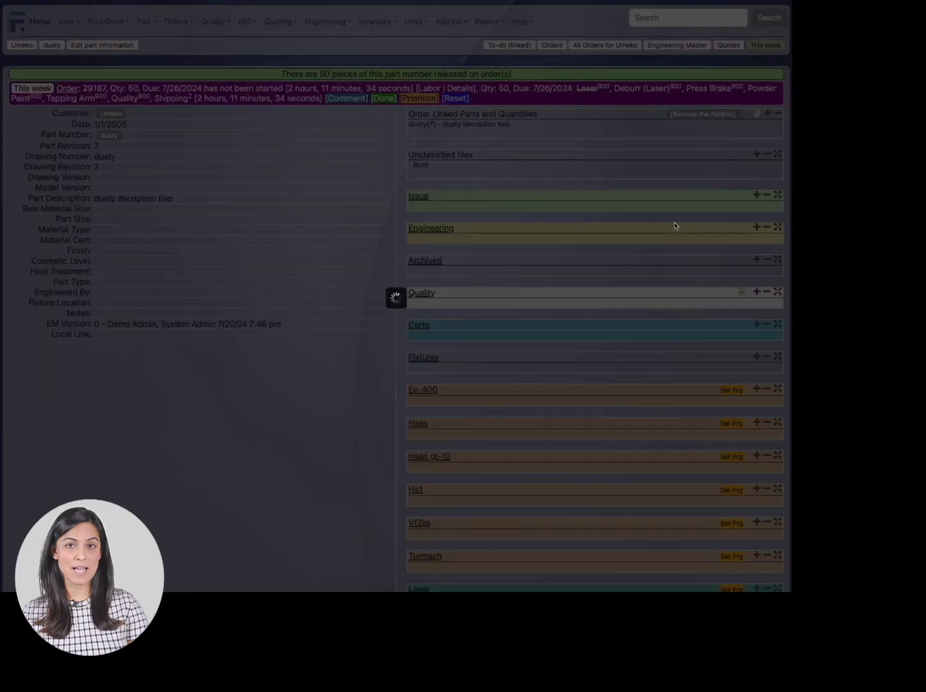
{"action": "left_click", "coordinate": [576, 259]}
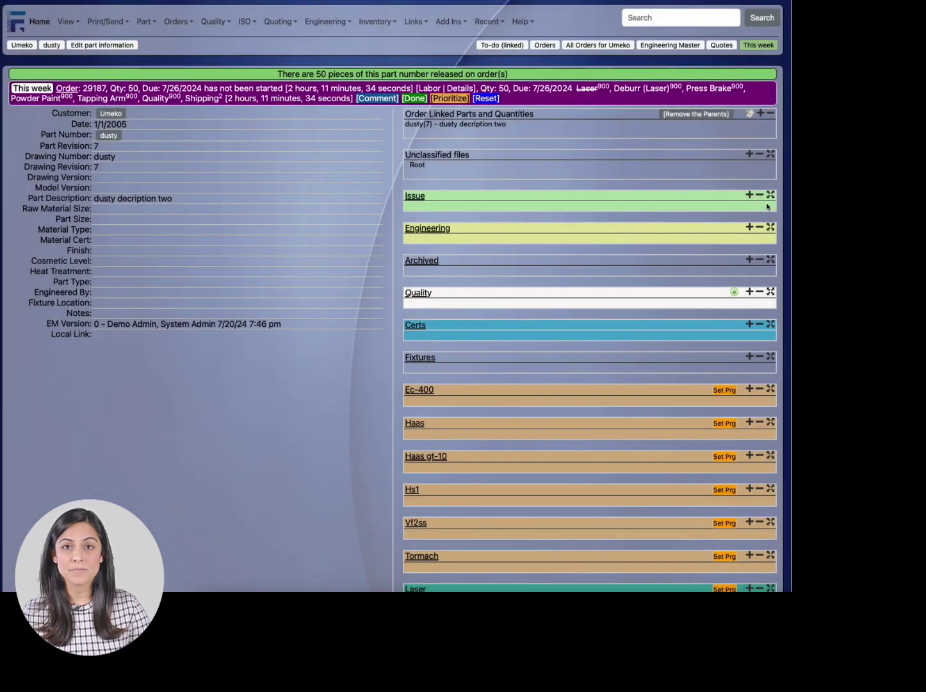
{"action": "left_click", "coordinate": [771, 199]}
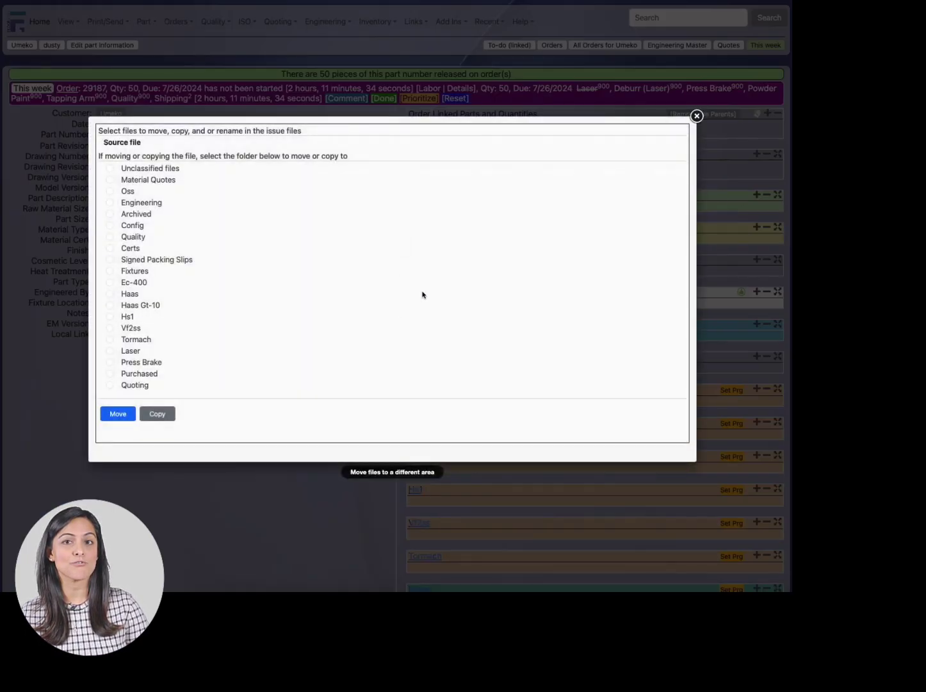
{"action": "left_click", "coordinate": [697, 114]}
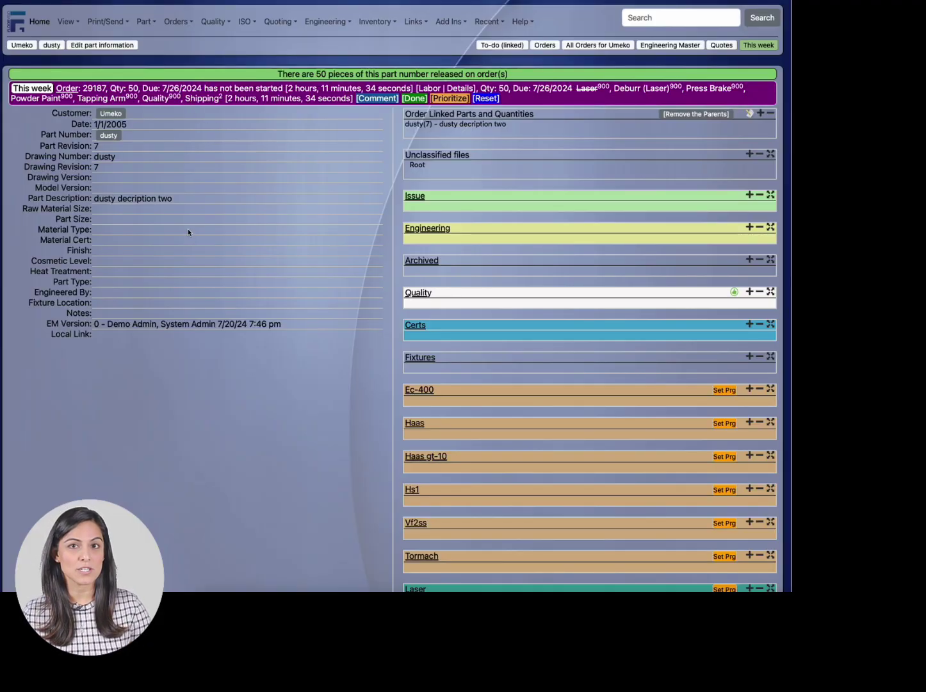
Review the operations and purchase requirements in dusty's engineering master, and return to the part page.
{"action": "left_click", "coordinate": [660, 45]}
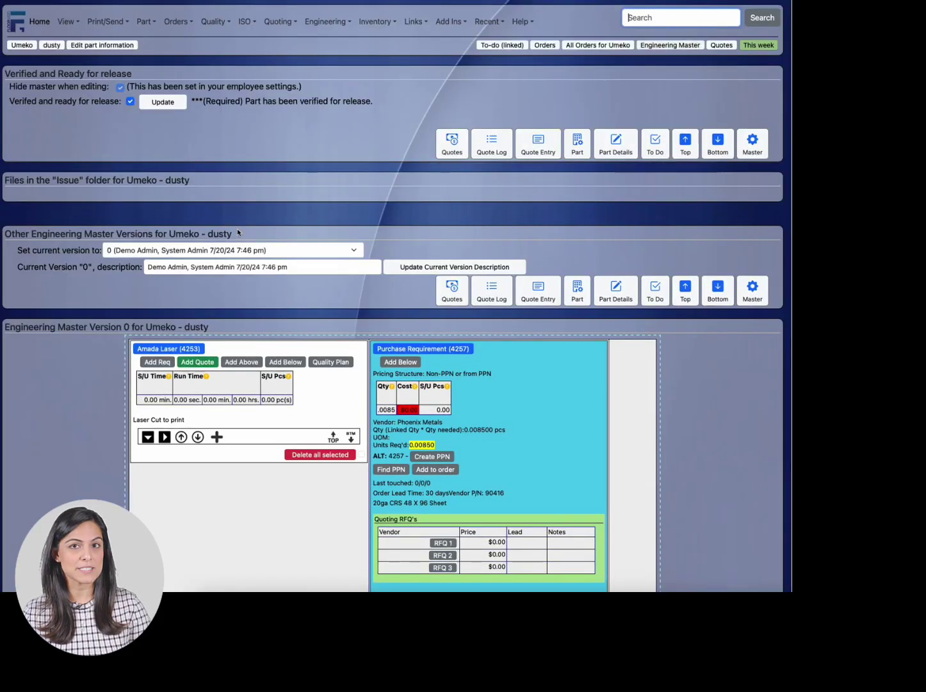
{"action": "scroll", "coordinate": [428, 287], "scroll_direction": "down", "scroll_amount": 3}
{"action": "scroll", "coordinate": [429, 287], "scroll_direction": "down", "scroll_amount": 6}
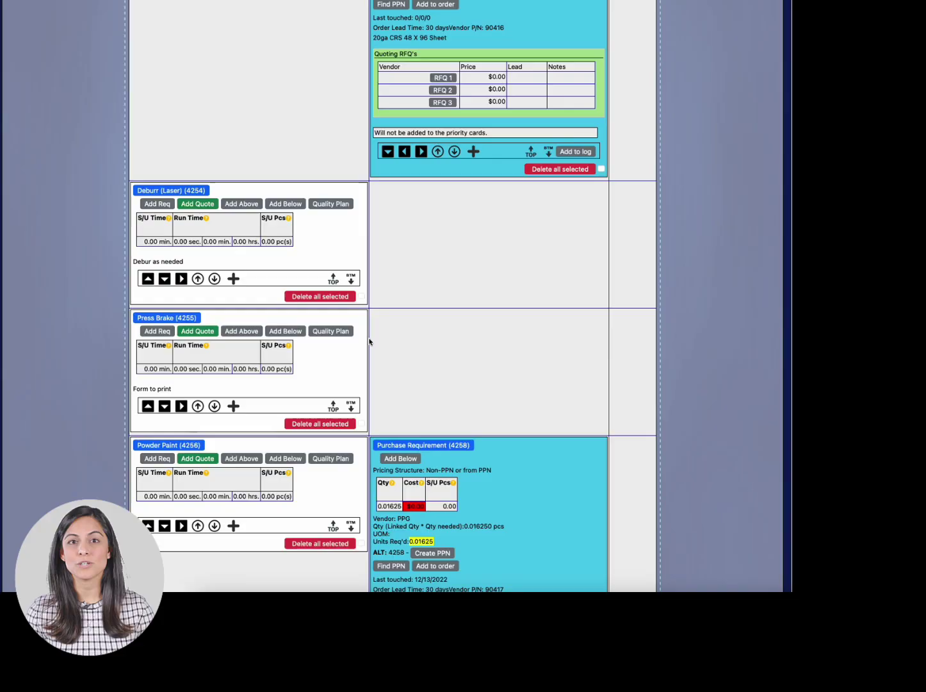
{"action": "scroll", "coordinate": [368, 341], "scroll_direction": "up", "scroll_amount": 10}
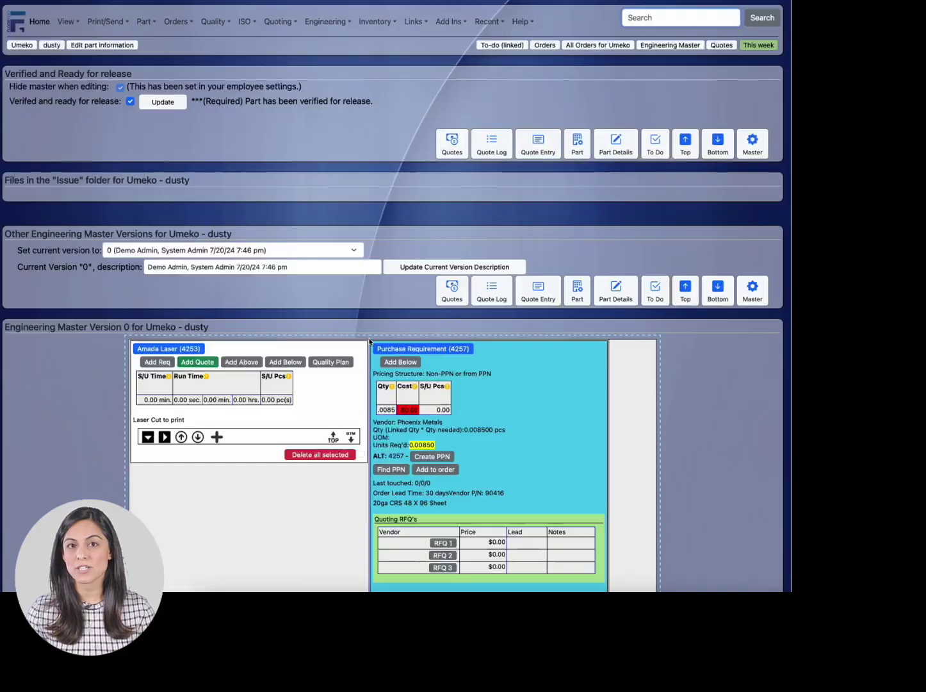
{"action": "left_click", "coordinate": [51, 45]}
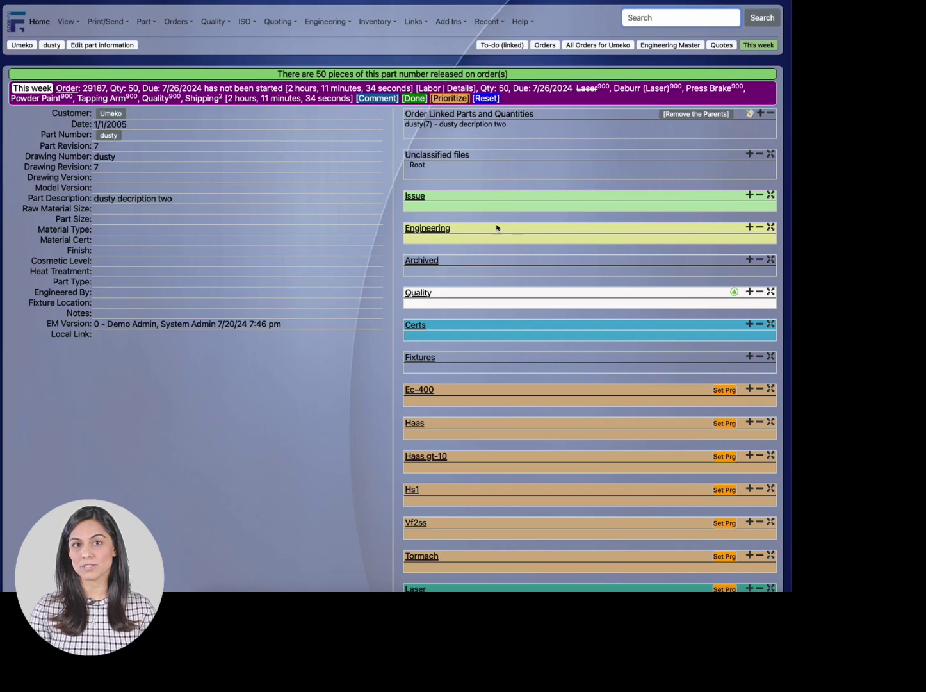
View the new-quote form by way of dusty's engineering master, and return to the part page.
{"action": "left_click", "coordinate": [660, 49]}
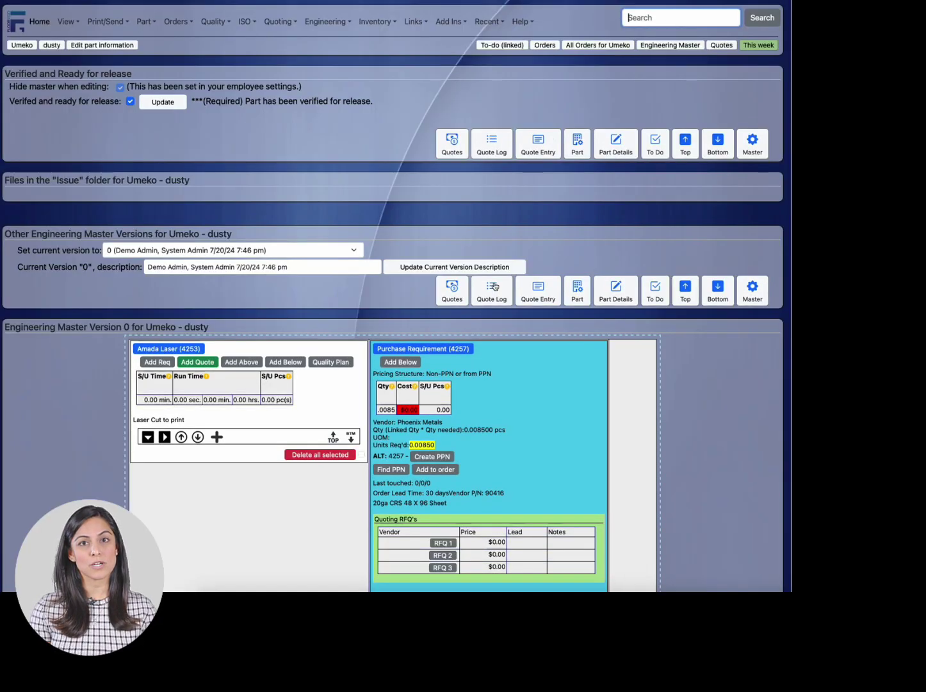
{"action": "left_click", "coordinate": [462, 293]}
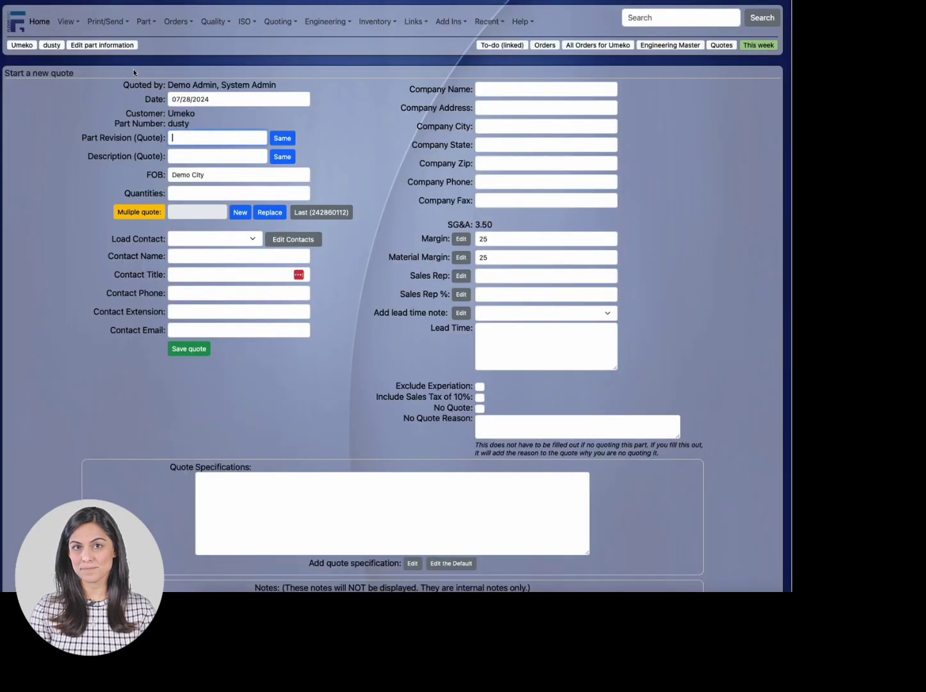
{"action": "left_click", "coordinate": [51, 45]}
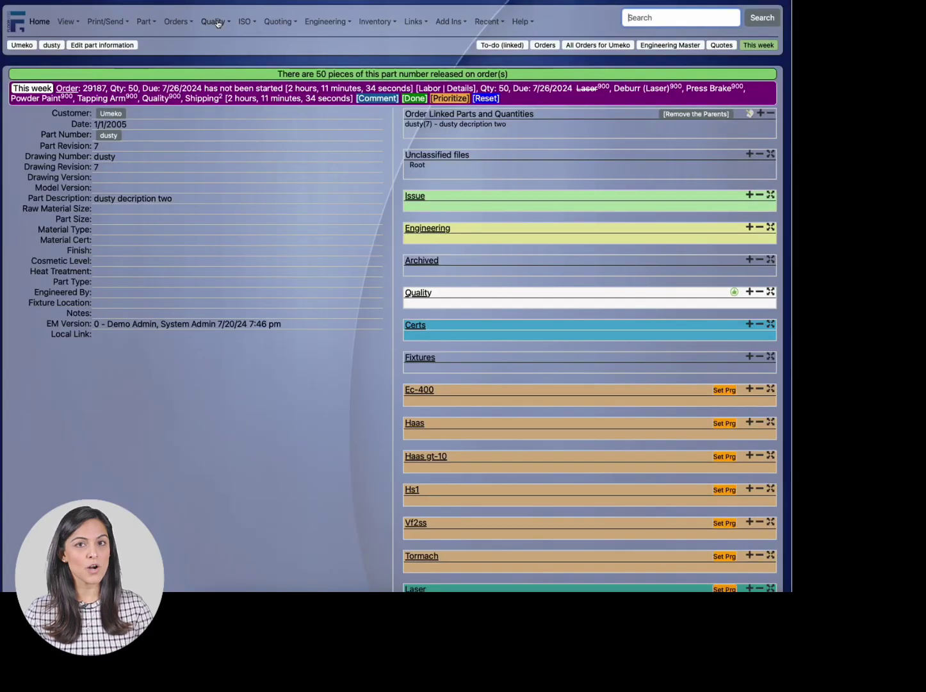
Look over the new-quote form for dusty directly from the part page, and return without saving a quote.
{"action": "left_click", "coordinate": [276, 21]}
{"action": "left_click", "coordinate": [387, 39]}
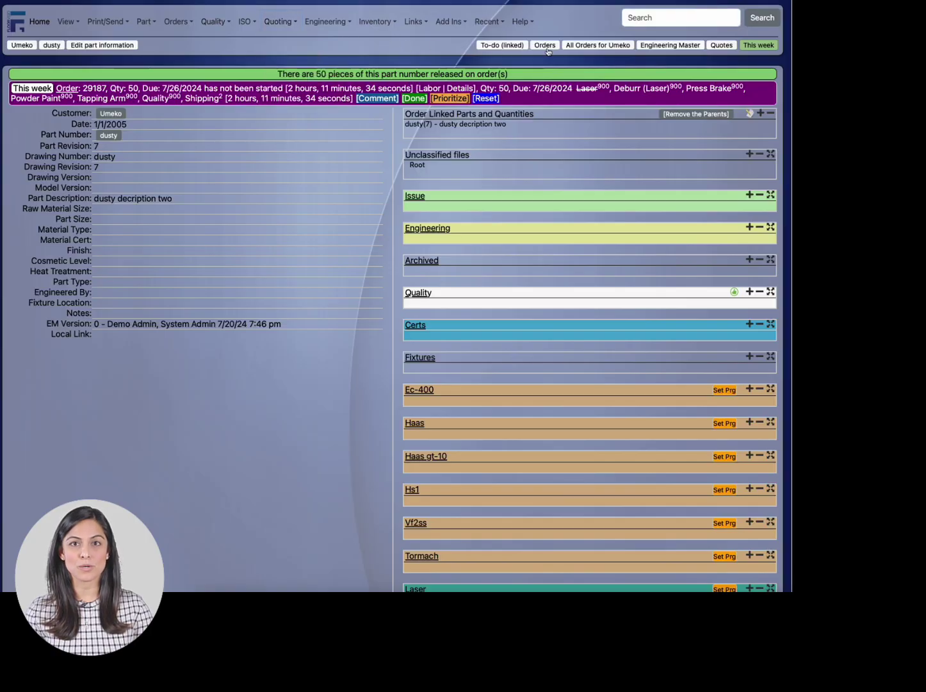
{"action": "left_click", "coordinate": [721, 45]}
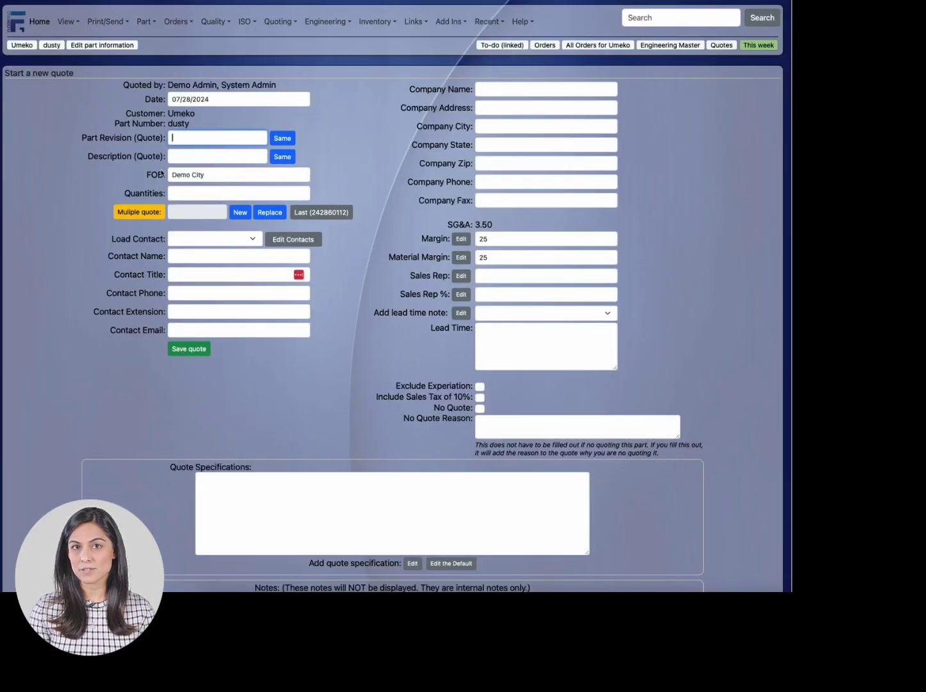
{"action": "left_click", "coordinate": [56, 49]}
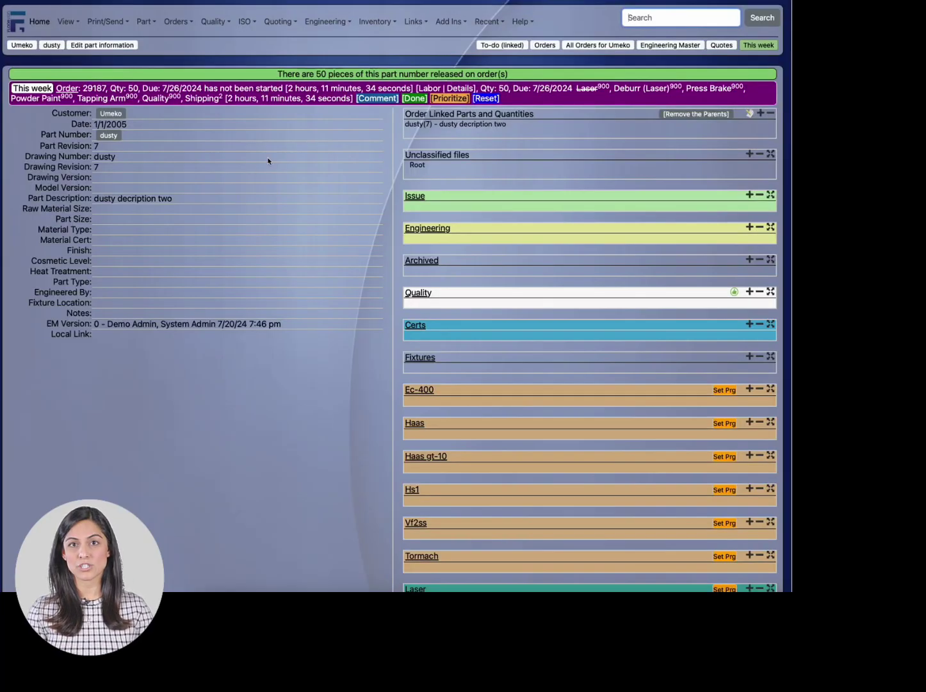
{"action": "left_click", "coordinate": [723, 45]}
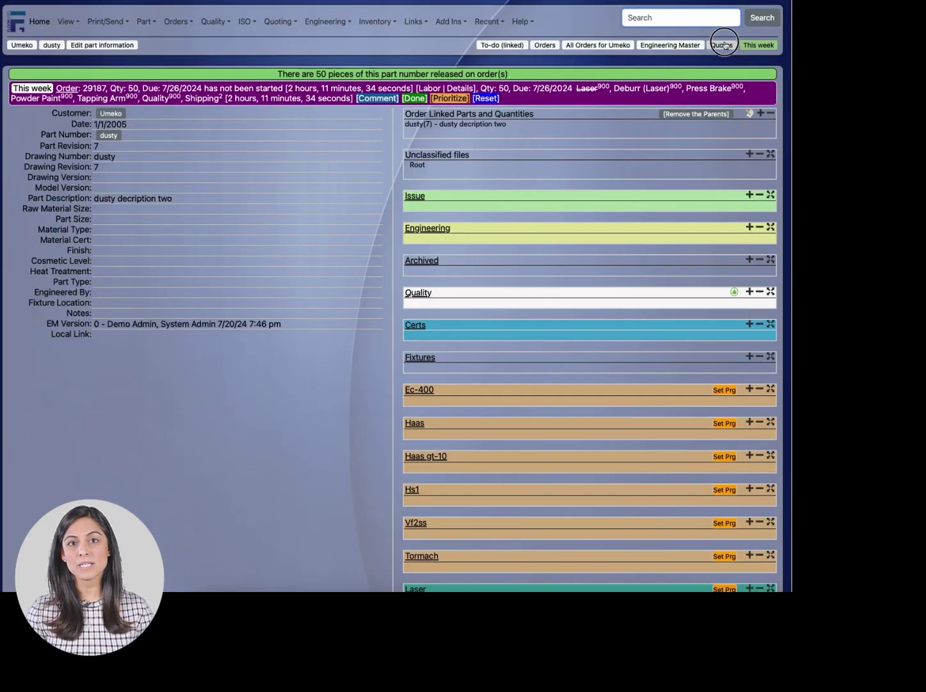
{"action": "scroll", "coordinate": [314, 256], "scroll_direction": "down", "scroll_amount": 2}
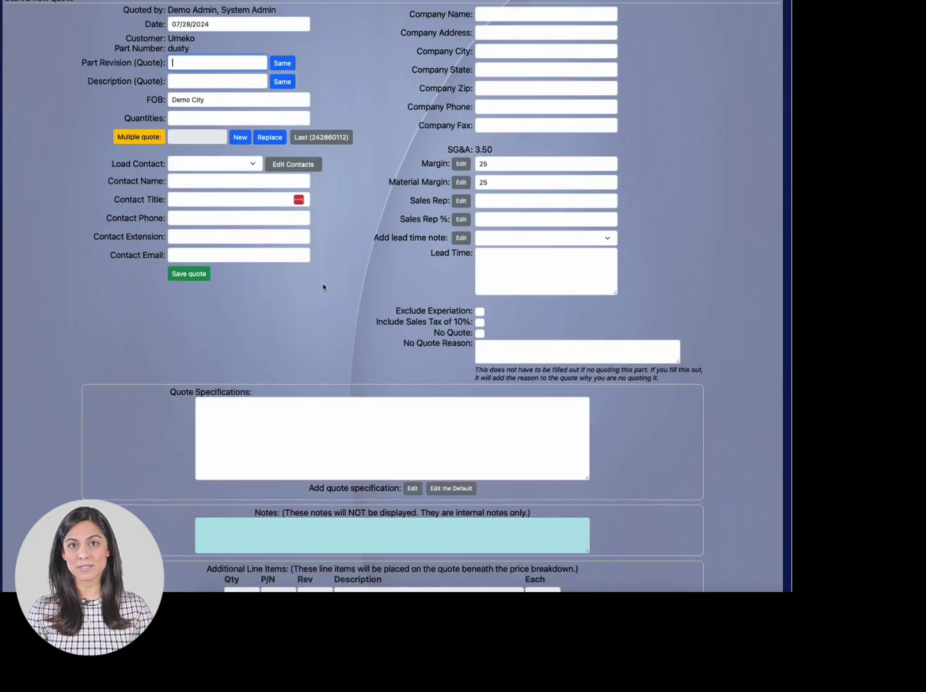
{"action": "scroll", "coordinate": [323, 286], "scroll_direction": "up", "scroll_amount": 2}
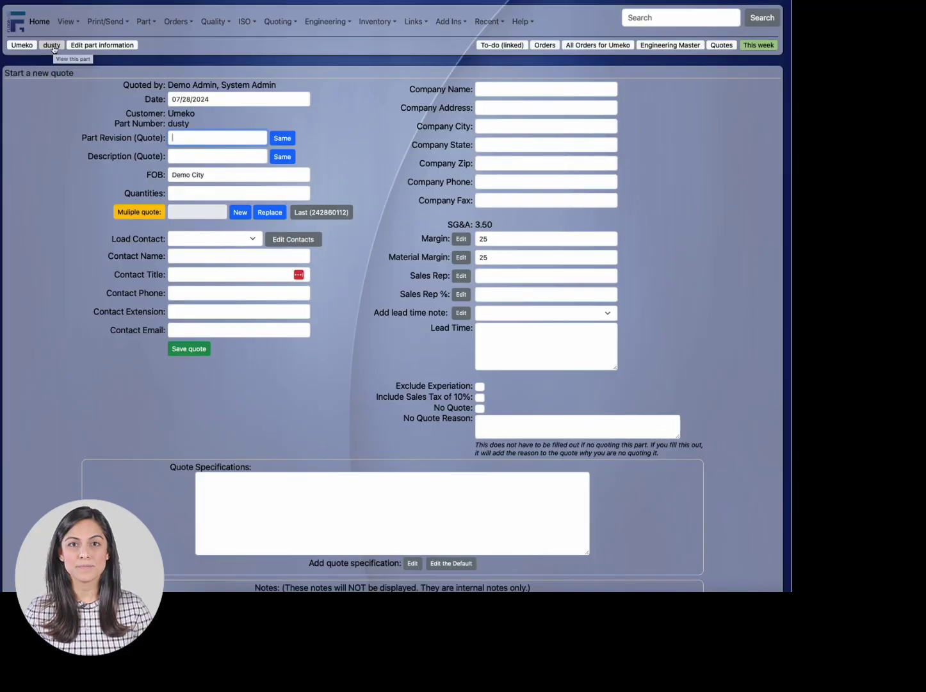
{"action": "left_click", "coordinate": [52, 47]}
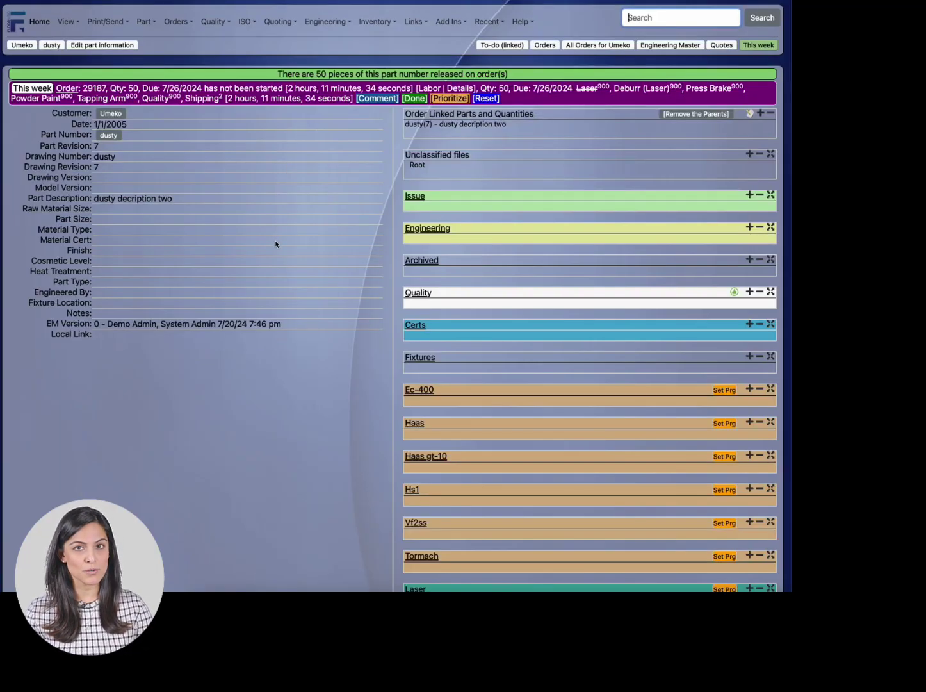
View dusty's orders and the blank form for adding an order, and return to the part page without saving.
{"action": "left_click", "coordinate": [541, 46]}
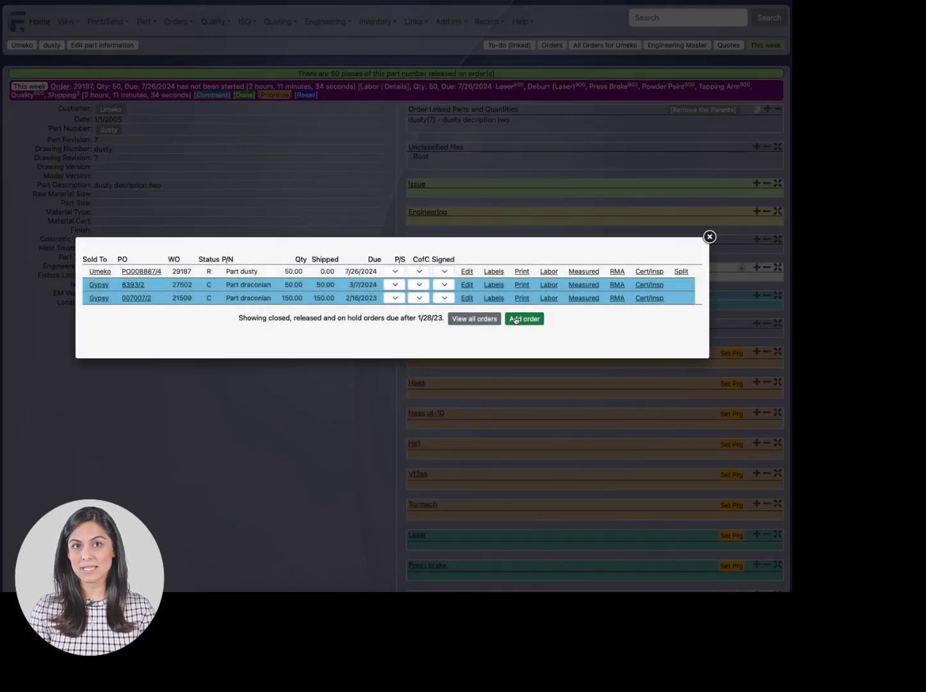
{"action": "left_click", "coordinate": [517, 320]}
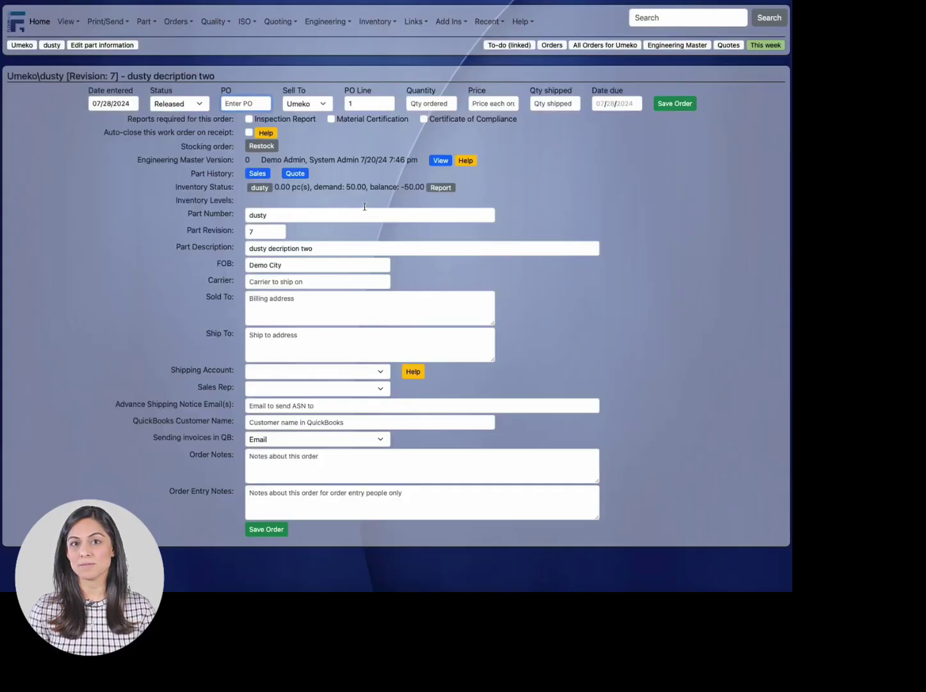
{"action": "left_click", "coordinate": [50, 45]}
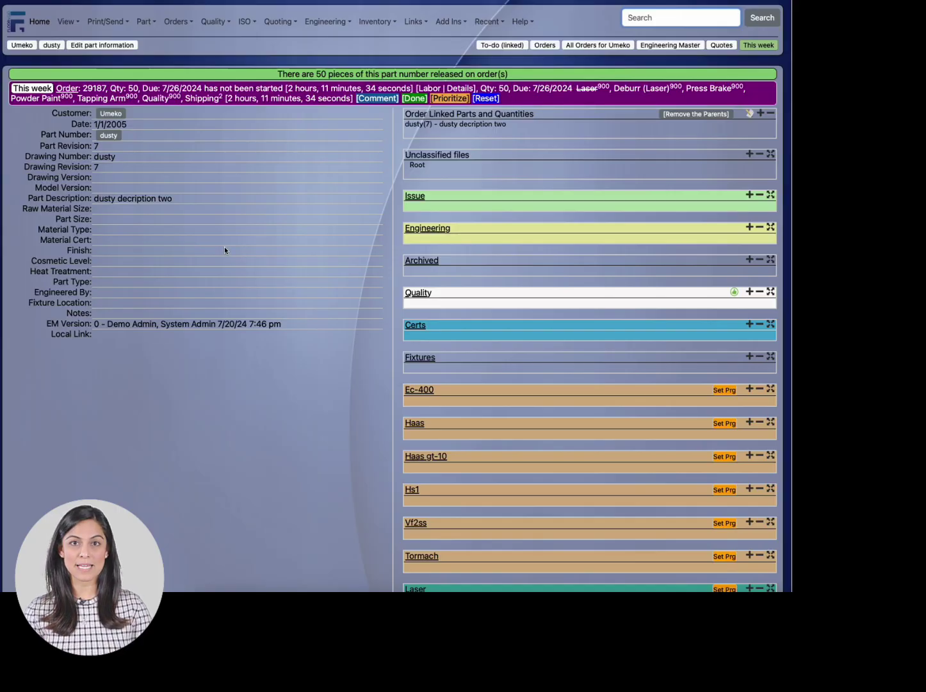
Create a to-do task linked to part dusty for Demo Fabrication, with the text "Check the file for your machine".
{"action": "left_click", "coordinate": [498, 44]}
{"action": "left_click", "coordinate": [113, 105]}
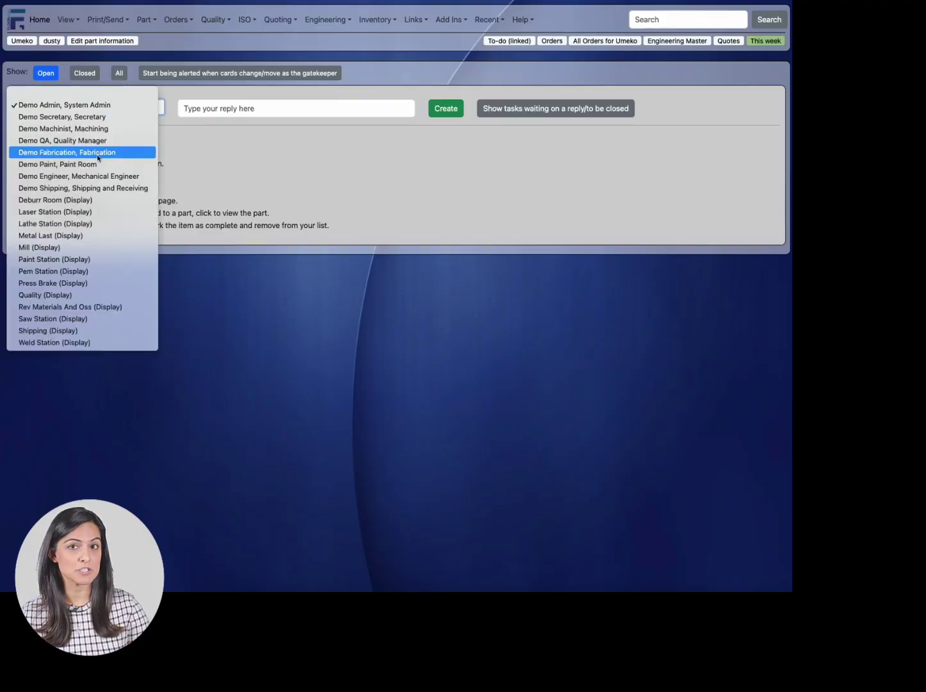
{"action": "left_click", "coordinate": [101, 152]}
{"action": "left_click", "coordinate": [200, 109]}
{"action": "type", "text": "Chec"}
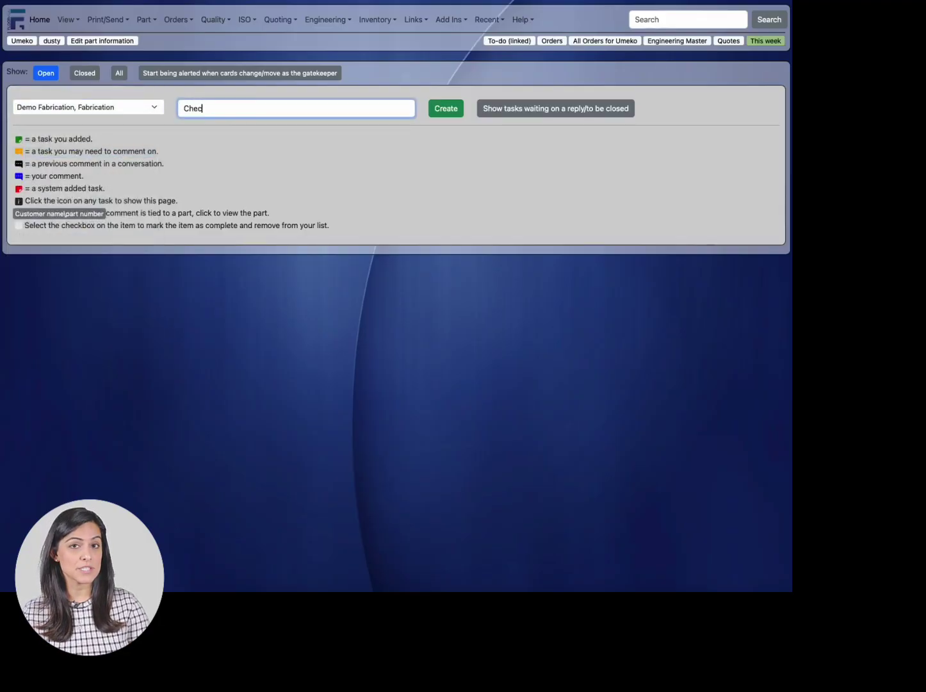
{"action": "type", "text": "k the file f"}
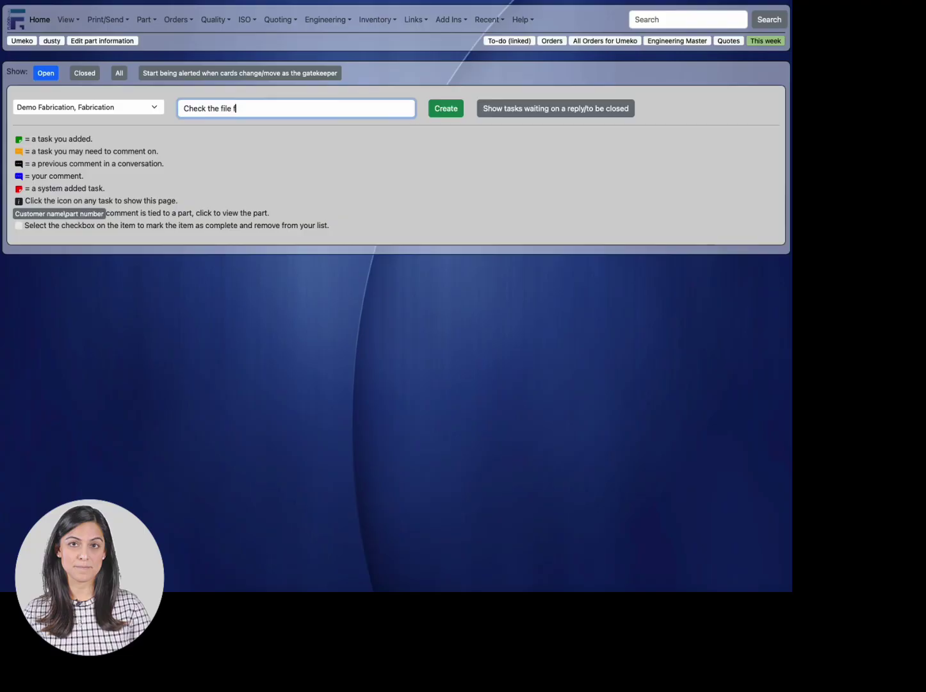
{"action": "type", "text": "or your"}
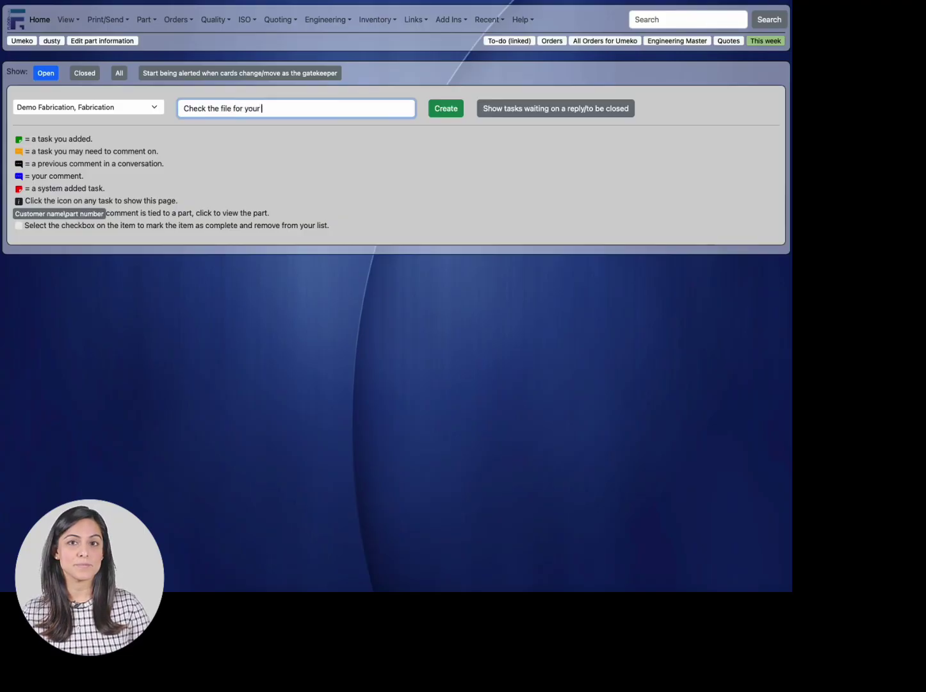
{"action": "type", "text": " machine"}
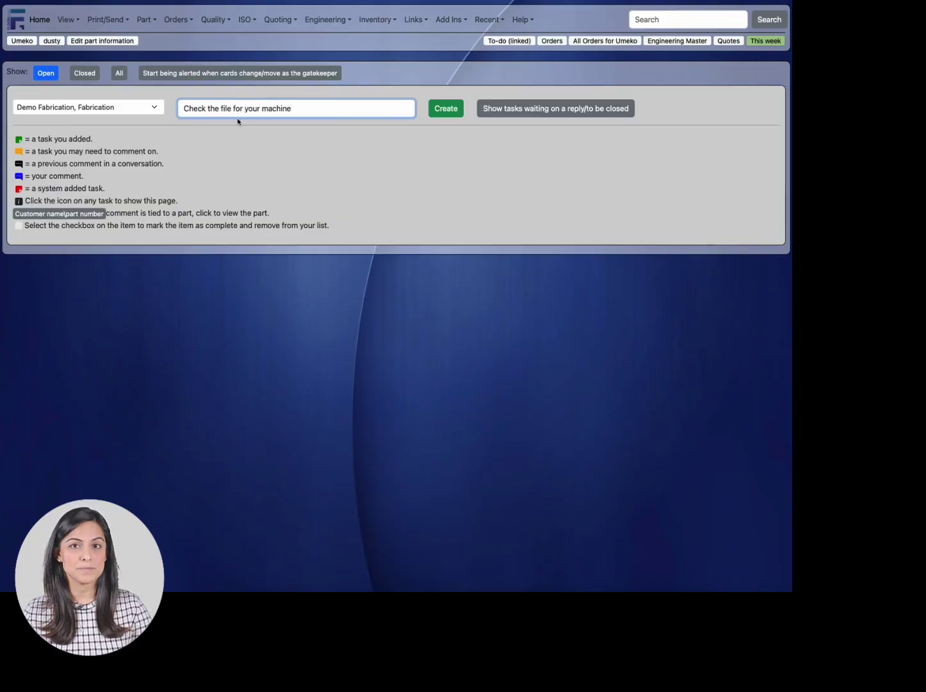
{"action": "left_click", "coordinate": [436, 109]}
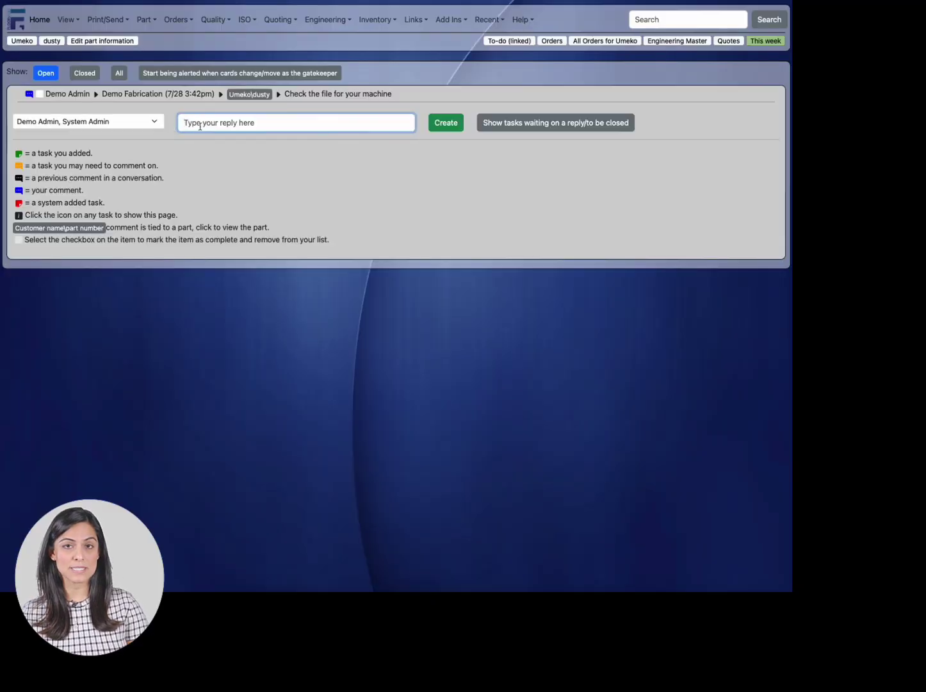
Create a second linked task for Demo Admin reading "Add note to file", and return to the part page.
{"action": "type", "text": "A"}
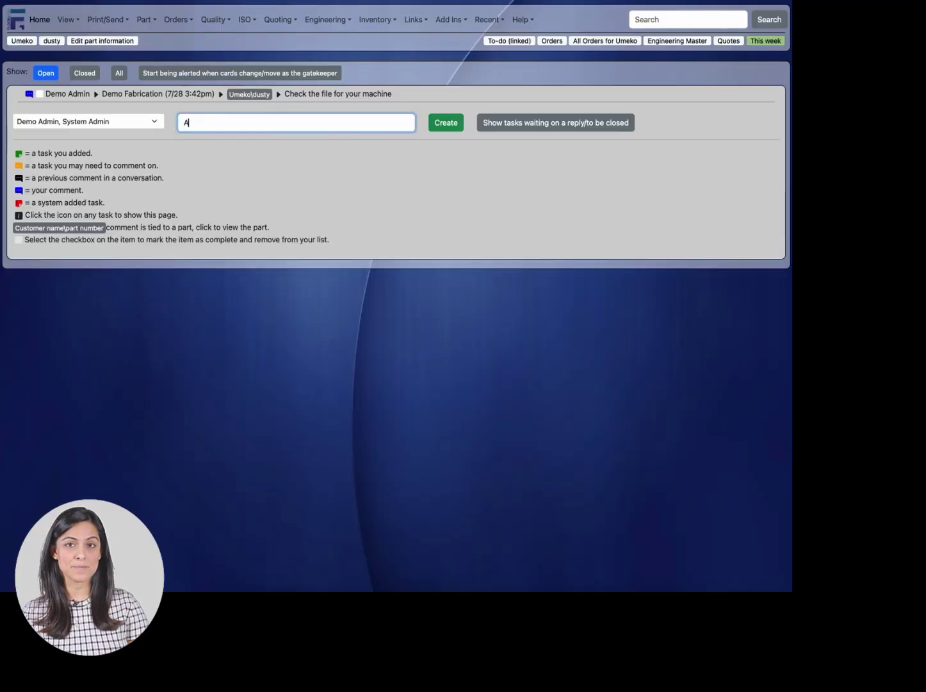
{"action": "type", "text": "dd note to file"}
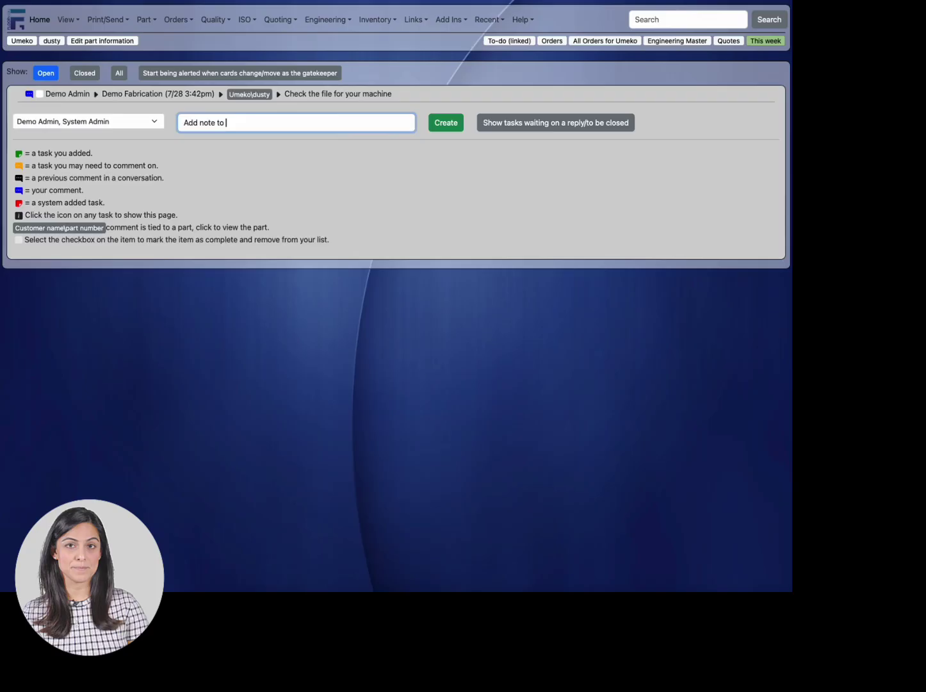
{"action": "left_click", "coordinate": [436, 122]}
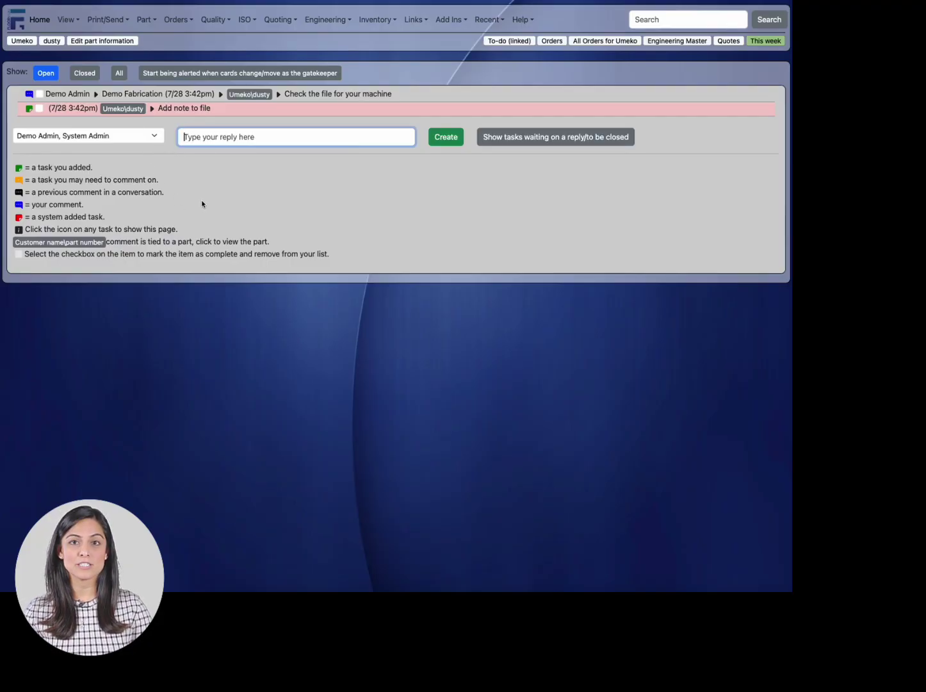
{"action": "left_click", "coordinate": [57, 90]}
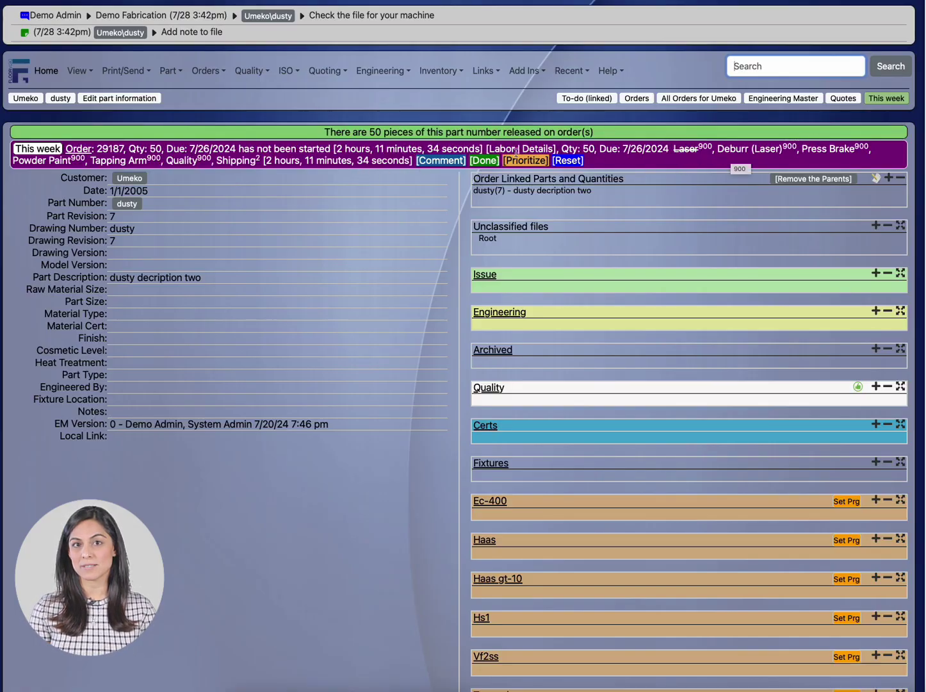
View the Deburr (Laser) work center wall display, return to the part page and close the display selection.
{"action": "left_click", "coordinate": [76, 76]}
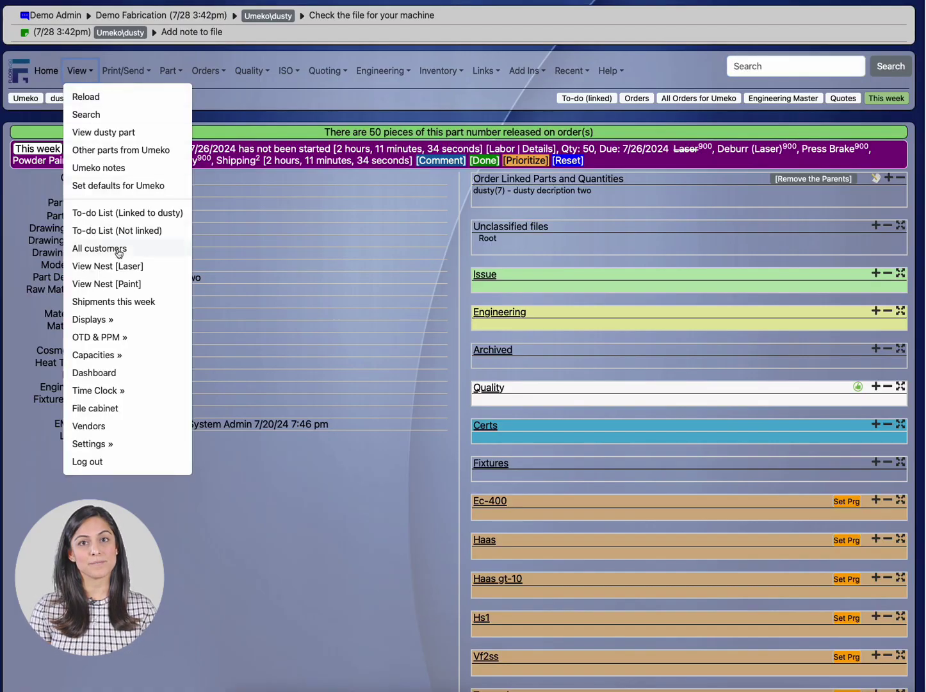
{"action": "left_click", "coordinate": [212, 324]}
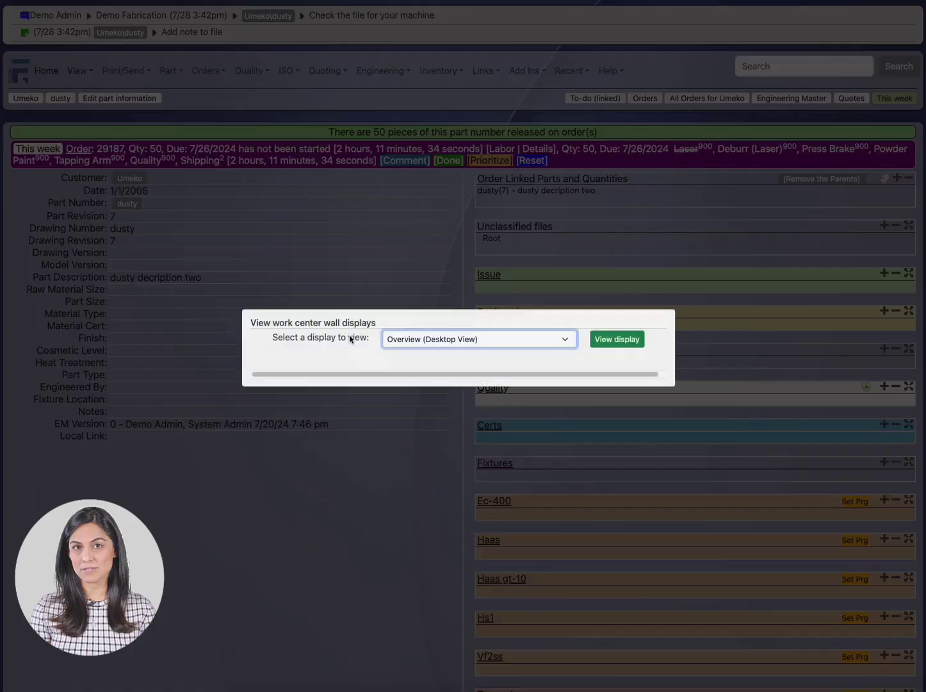
{"action": "left_click", "coordinate": [448, 341]}
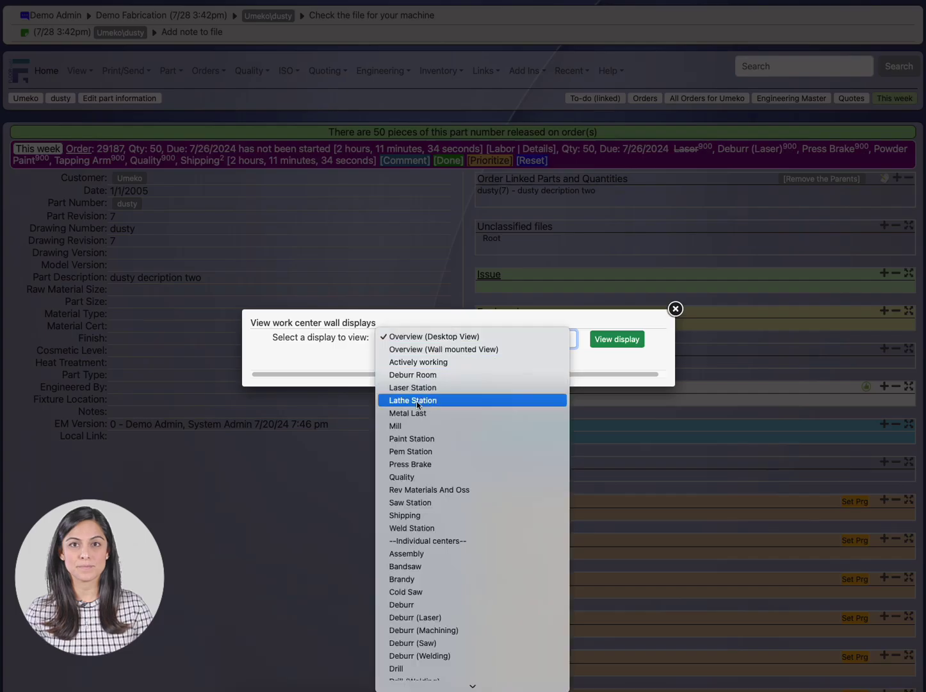
{"action": "key", "text": "Up"}
{"action": "key", "text": "Up"}
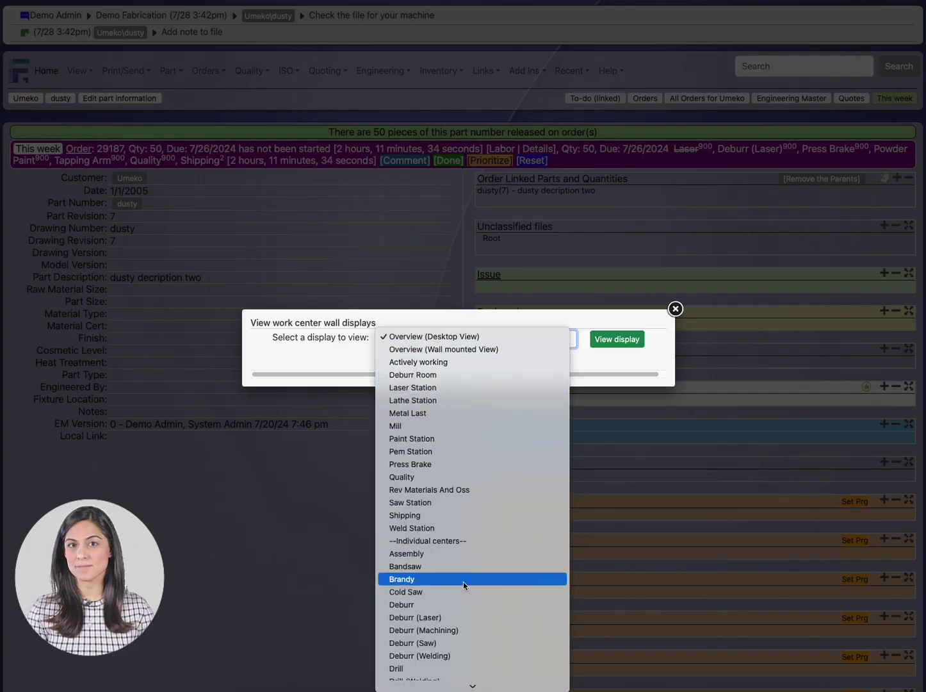
{"action": "left_click", "coordinate": [473, 616]}
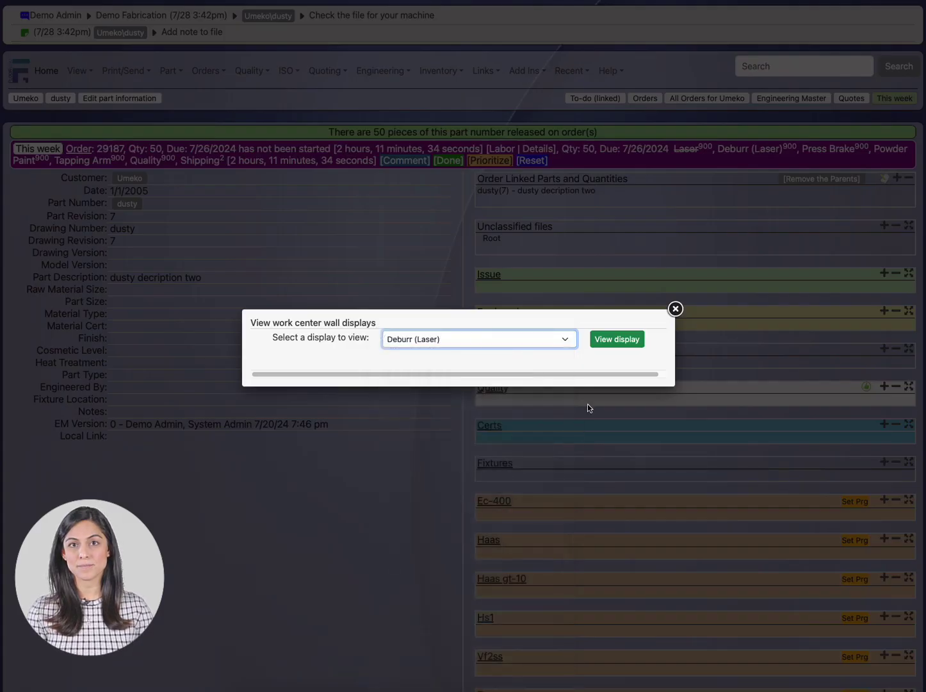
{"action": "left_click", "coordinate": [615, 341]}
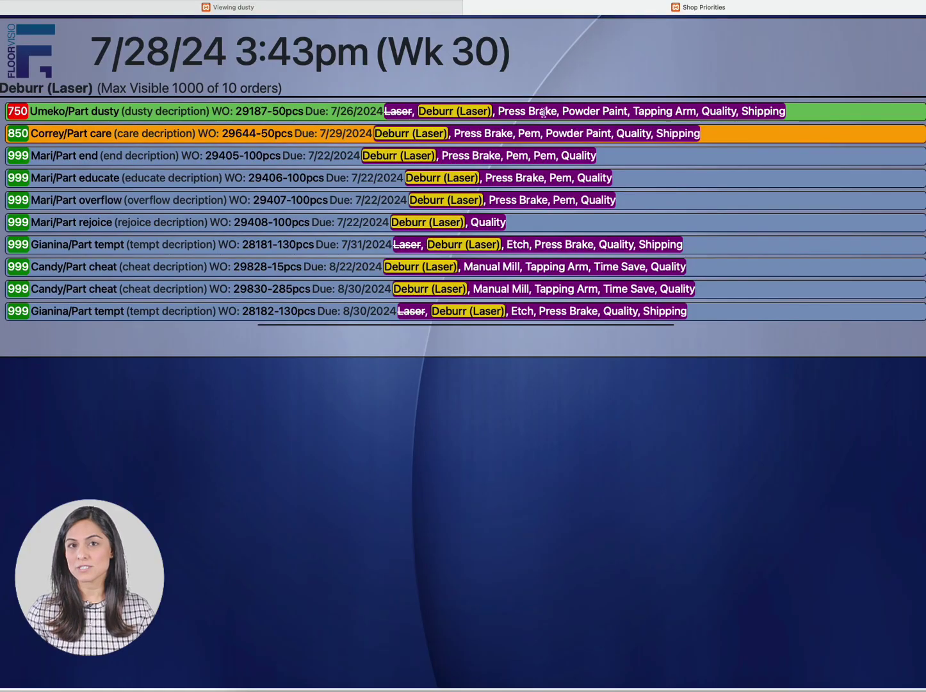
{"action": "left_click", "coordinate": [323, 7]}
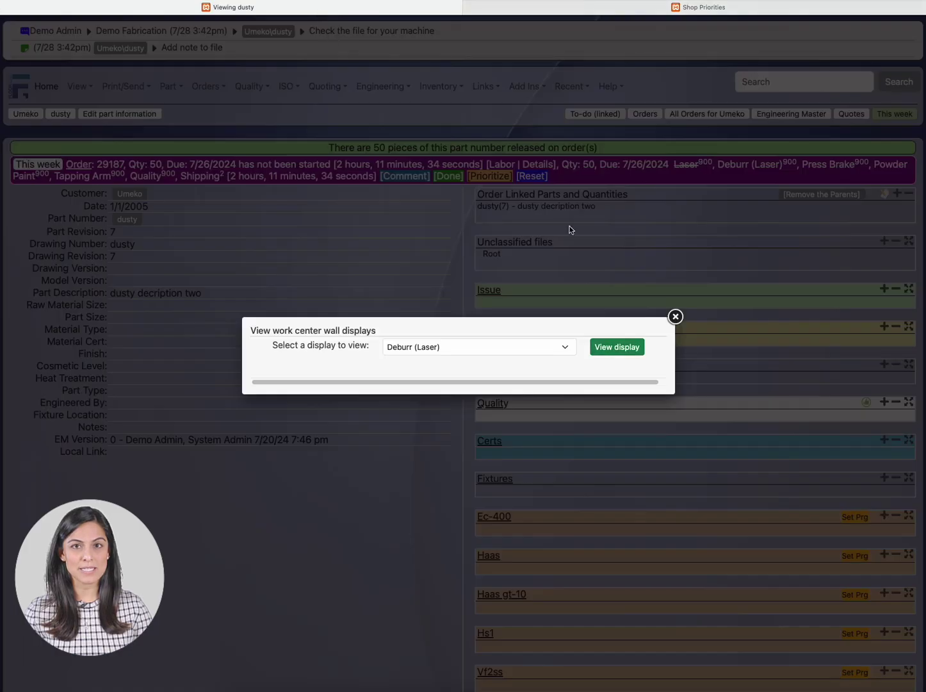
{"action": "left_click", "coordinate": [675, 316]}
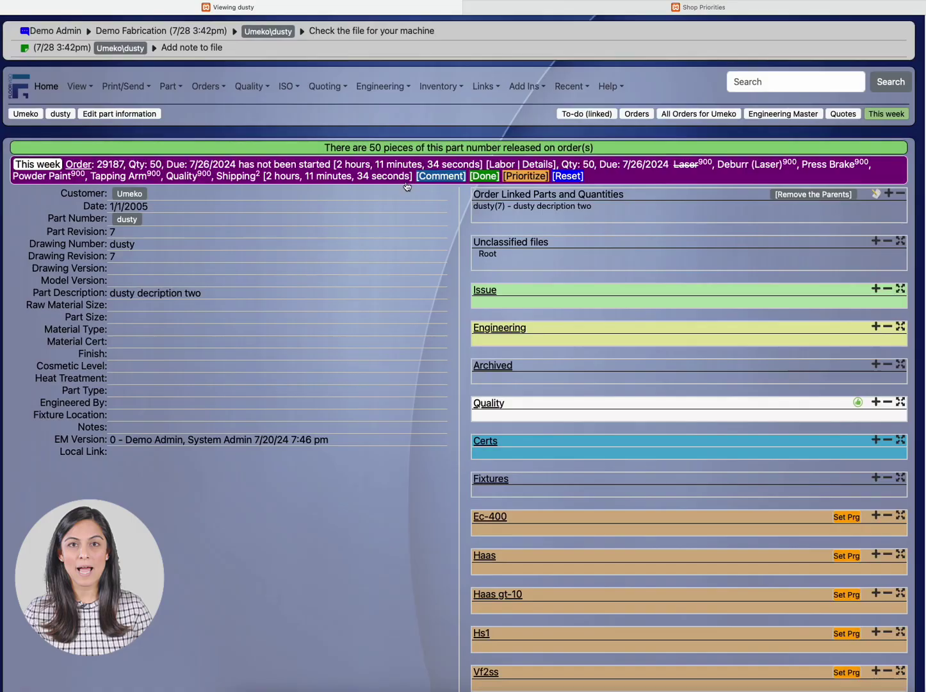
Add the backlog note "Show on the display" to dusty's work order, marked to appear on the wall display.
{"action": "left_click", "coordinate": [426, 178]}
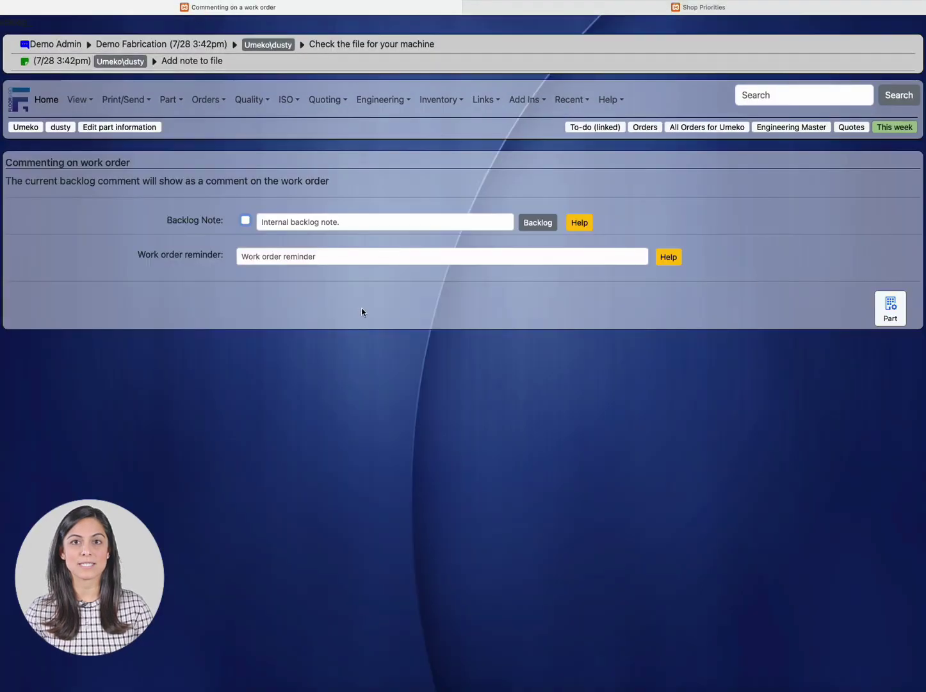
{"action": "left_click", "coordinate": [245, 221]}
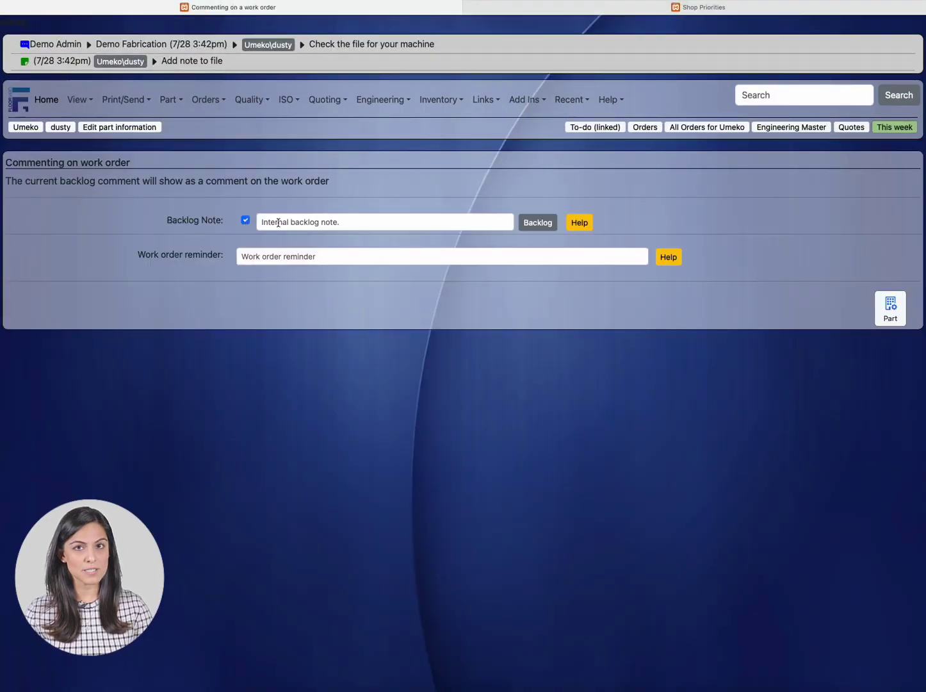
{"action": "left_click", "coordinate": [297, 222]}
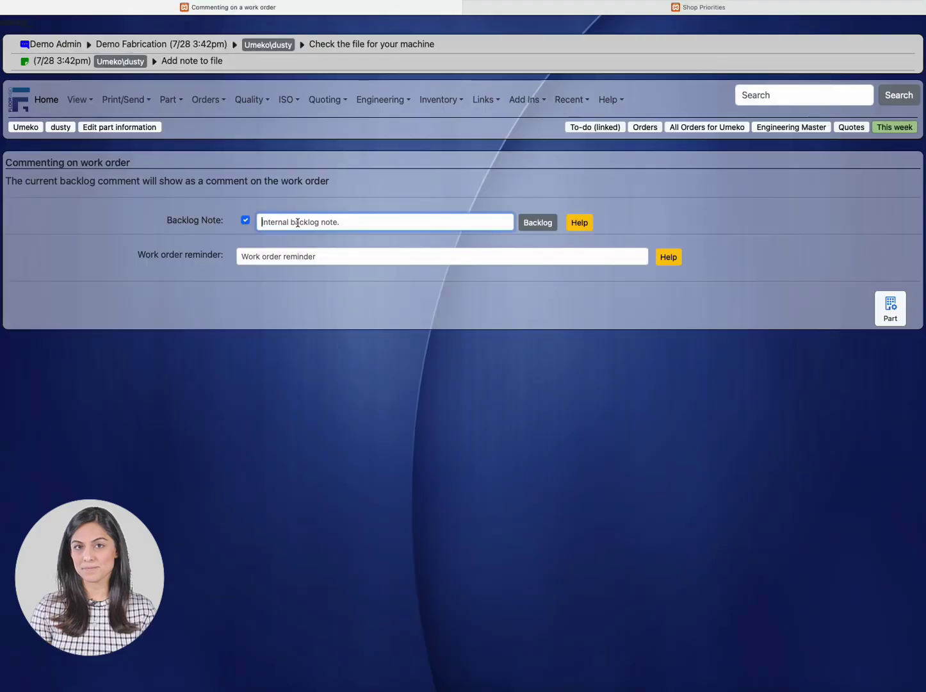
{"action": "type", "text": "Show on the dsipal"}
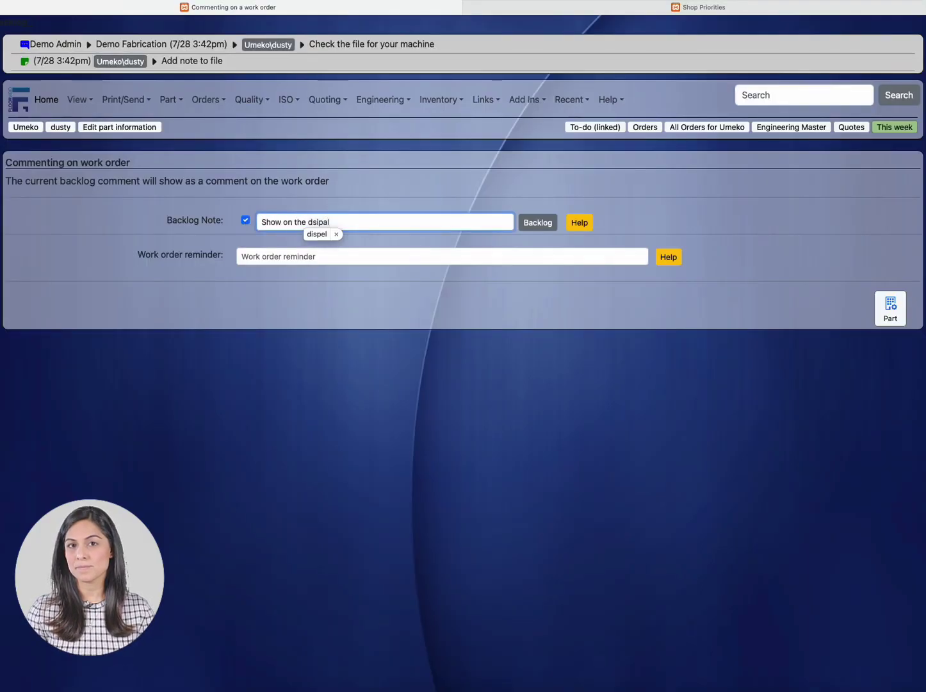
{"action": "key", "text": "BackSpace"}
{"action": "key", "text": "BackSpace"}
{"action": "key", "text": "BackSpace"}
{"action": "key", "text": "BackSpace"}
{"action": "type", "text": "isplay"}
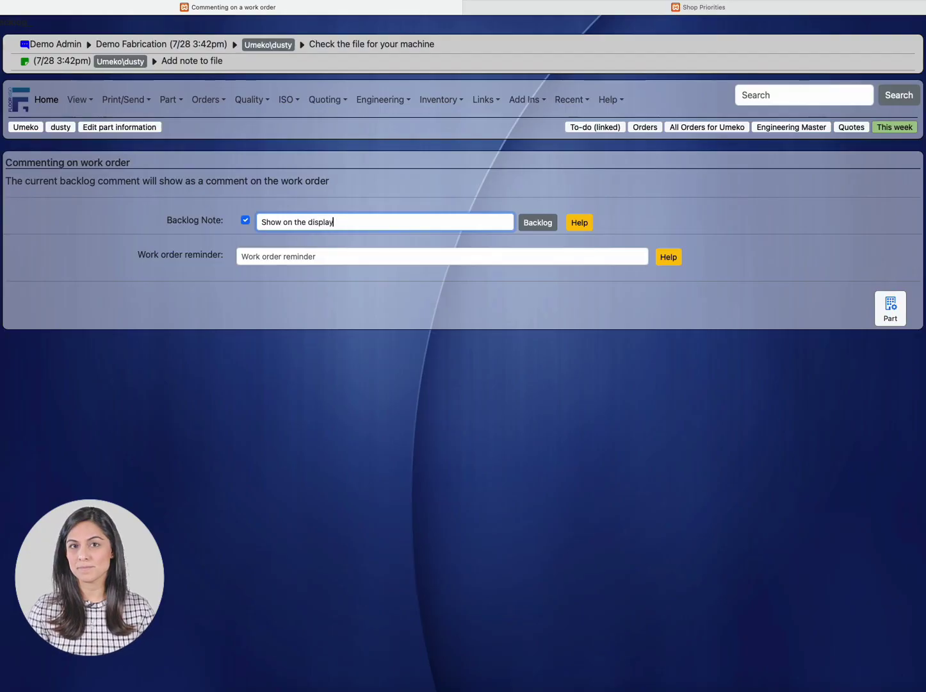
{"action": "key", "text": "Return"}
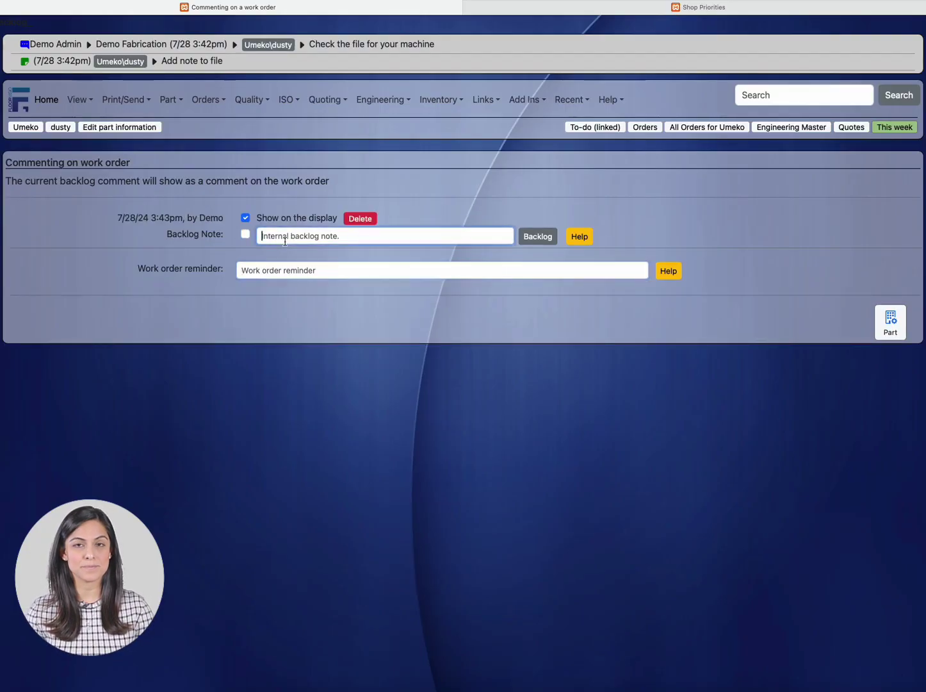
Add the backlog note "Not on the display" without marking it for the wall display, and return to the part page.
{"action": "type", "text": "Not on the display"}
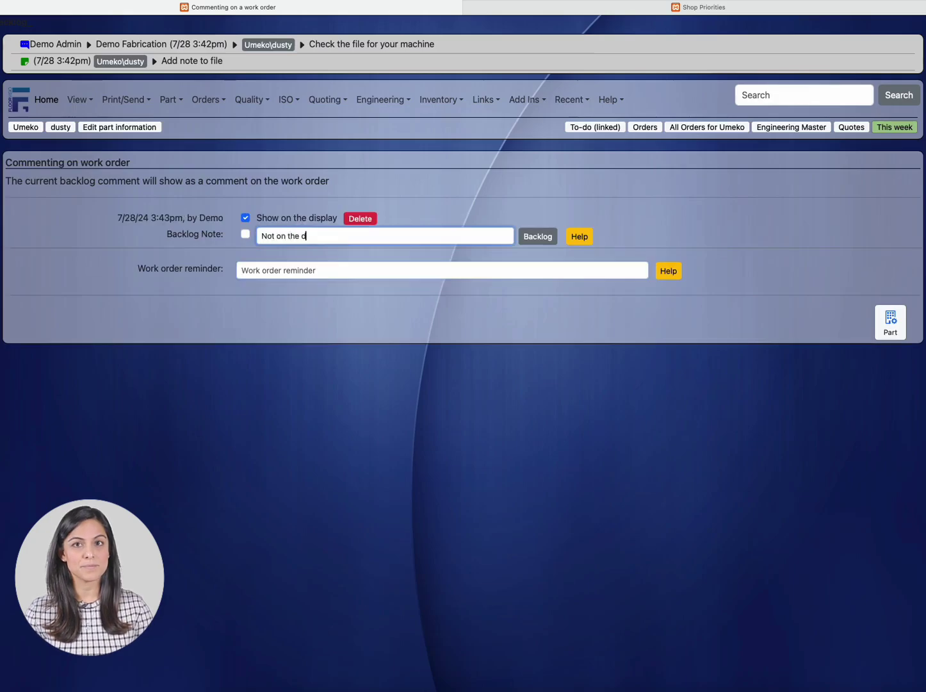
{"action": "key", "text": "Return"}
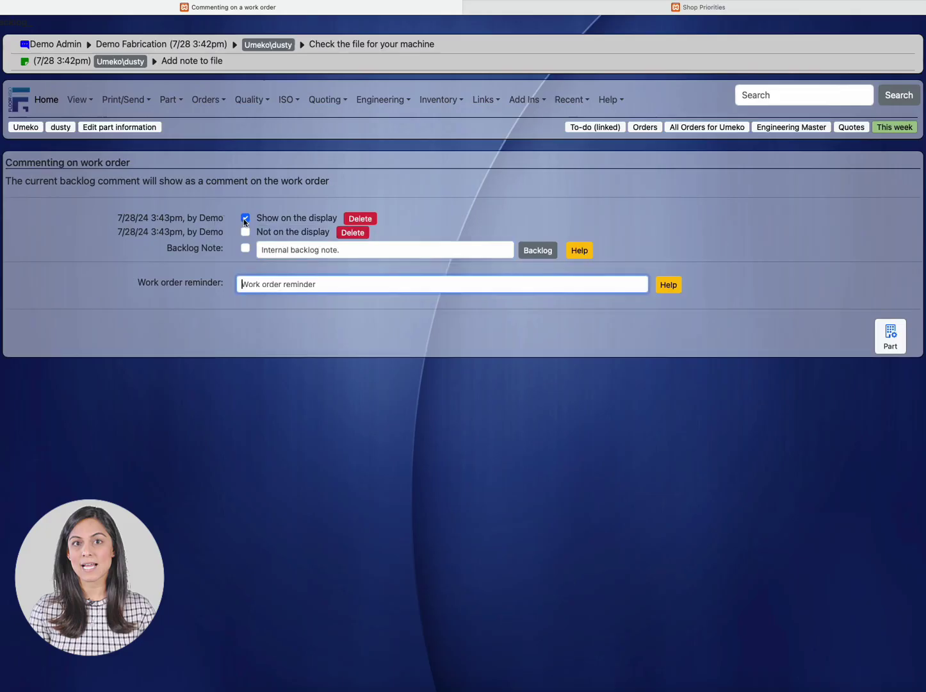
{"action": "left_click", "coordinate": [876, 340]}
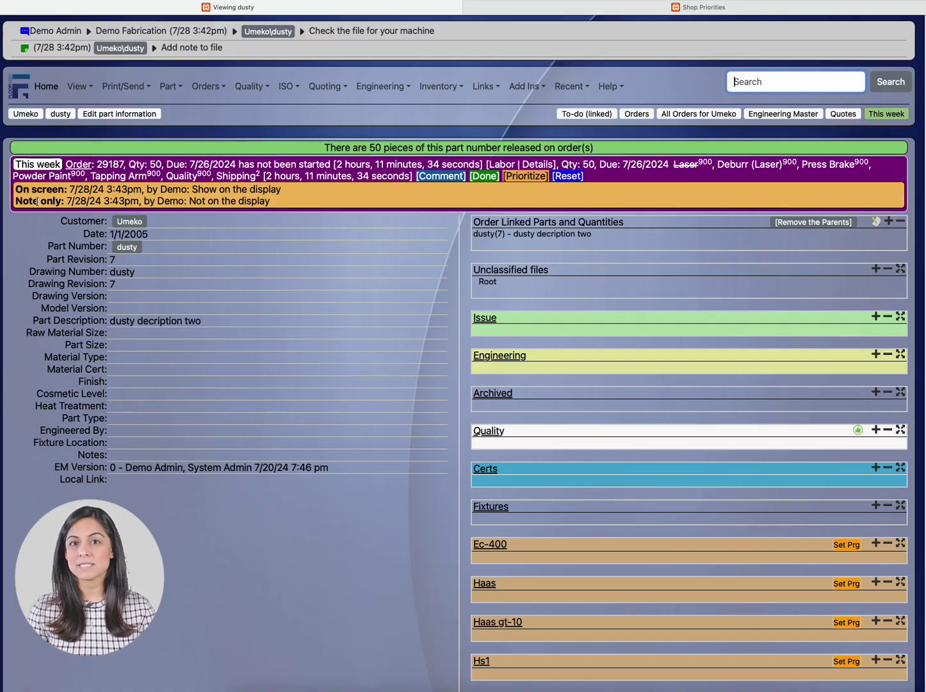
Unmark the "Show on the display" note for the wall display, checking the Deburr (Laser) display before and after.
{"action": "left_click", "coordinate": [494, 8]}
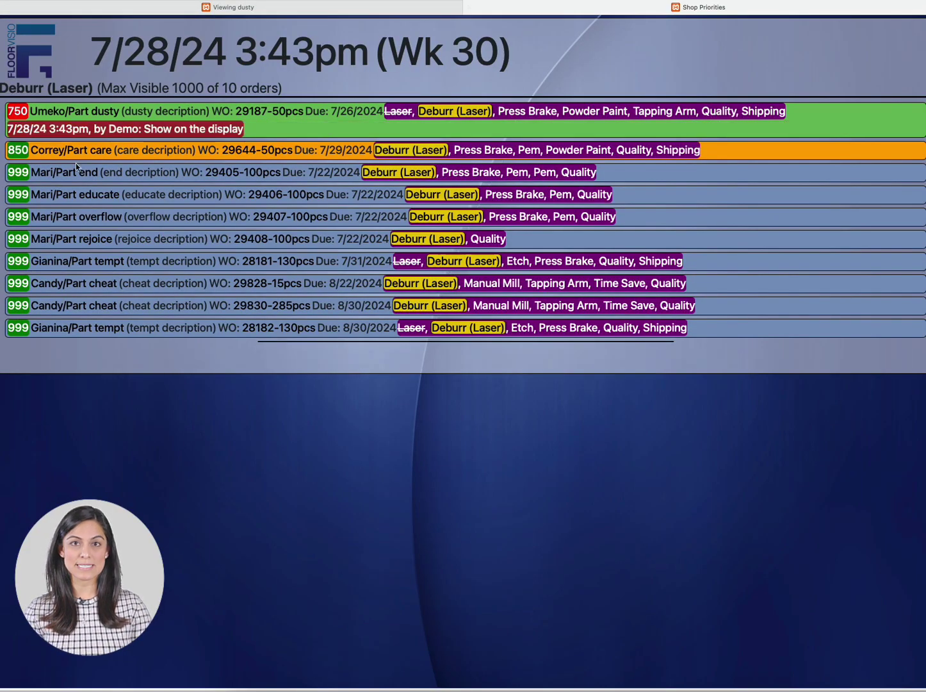
{"action": "left_click", "coordinate": [394, 11]}
{"action": "left_click", "coordinate": [441, 175]}
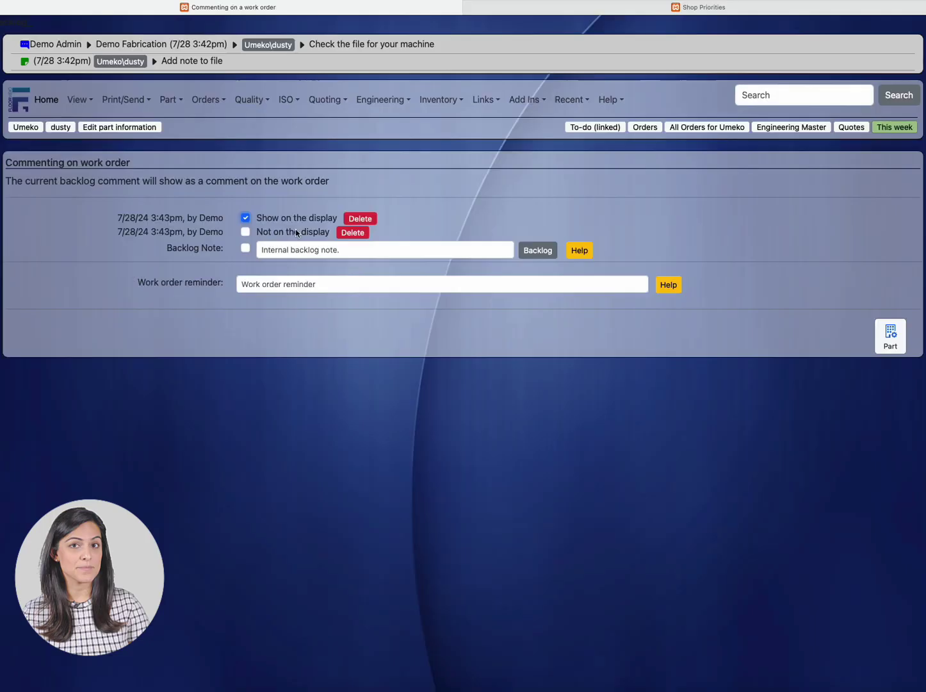
{"action": "left_click", "coordinate": [246, 218]}
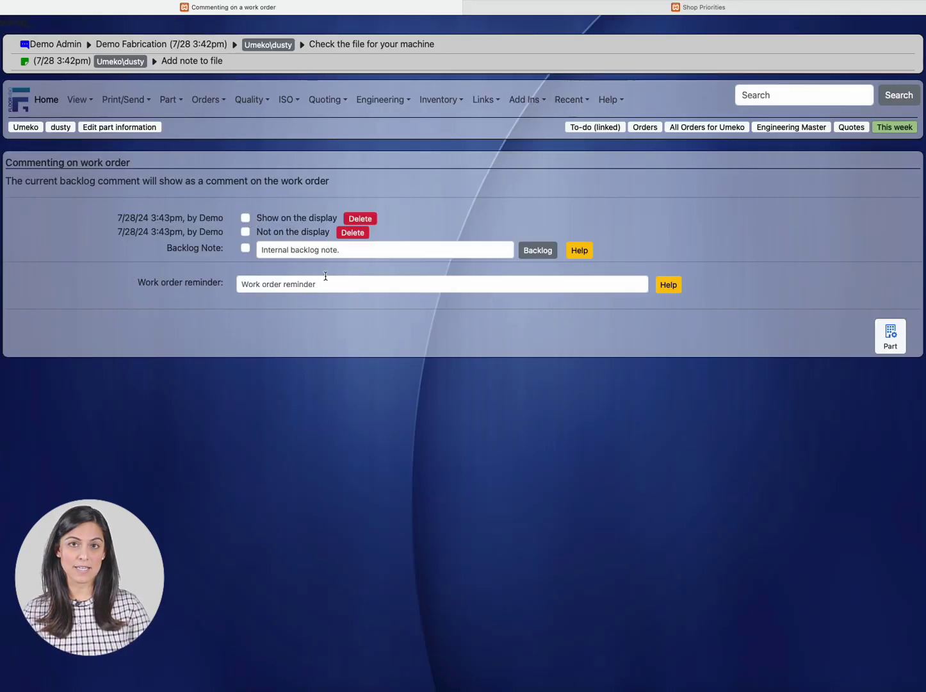
{"action": "left_click", "coordinate": [593, 11]}
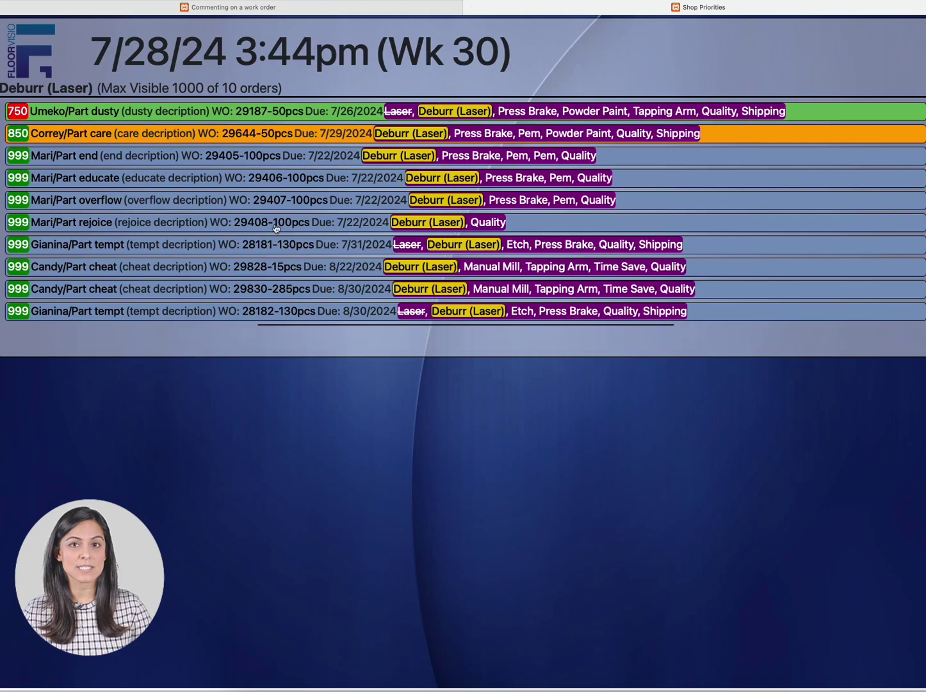
{"action": "left_click", "coordinate": [345, 8]}
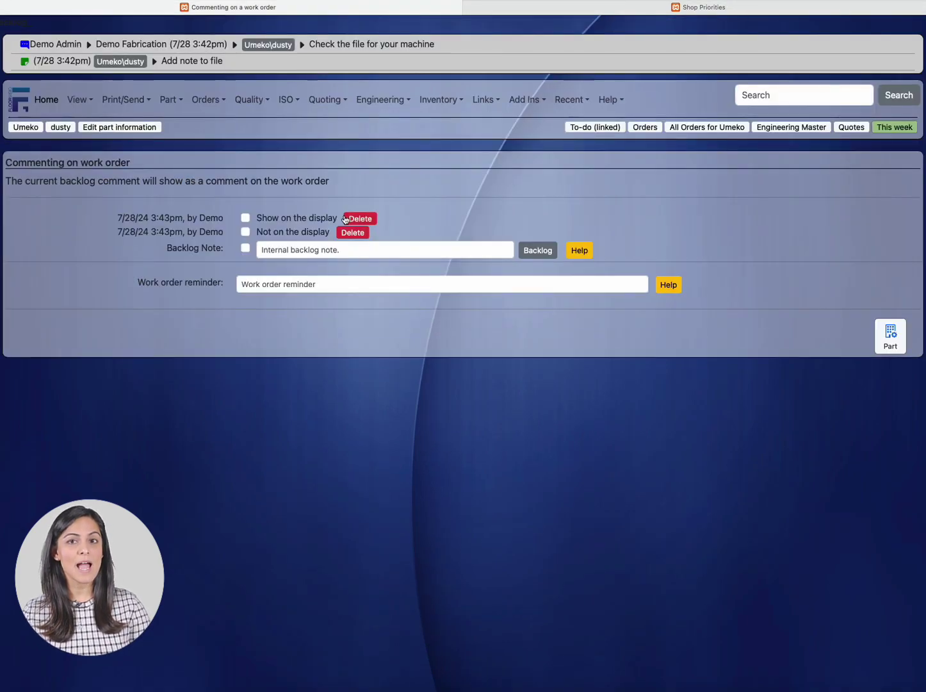
Delete both backlog notes from dusty's work order, and return to the part page.
{"action": "left_click", "coordinate": [345, 219]}
{"action": "left_click", "coordinate": [351, 219]}
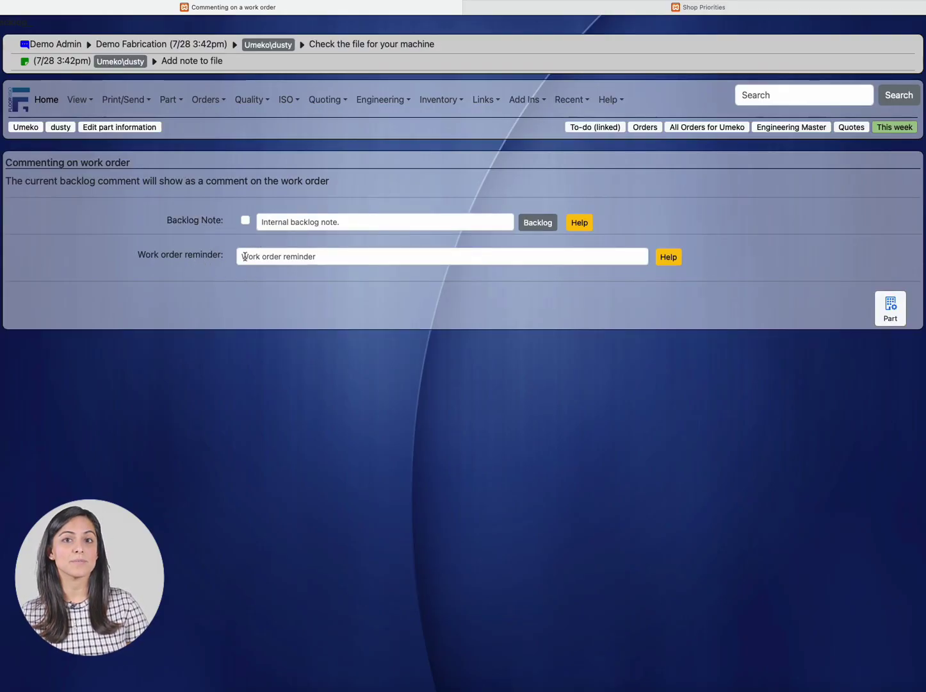
{"action": "left_click", "coordinate": [884, 306]}
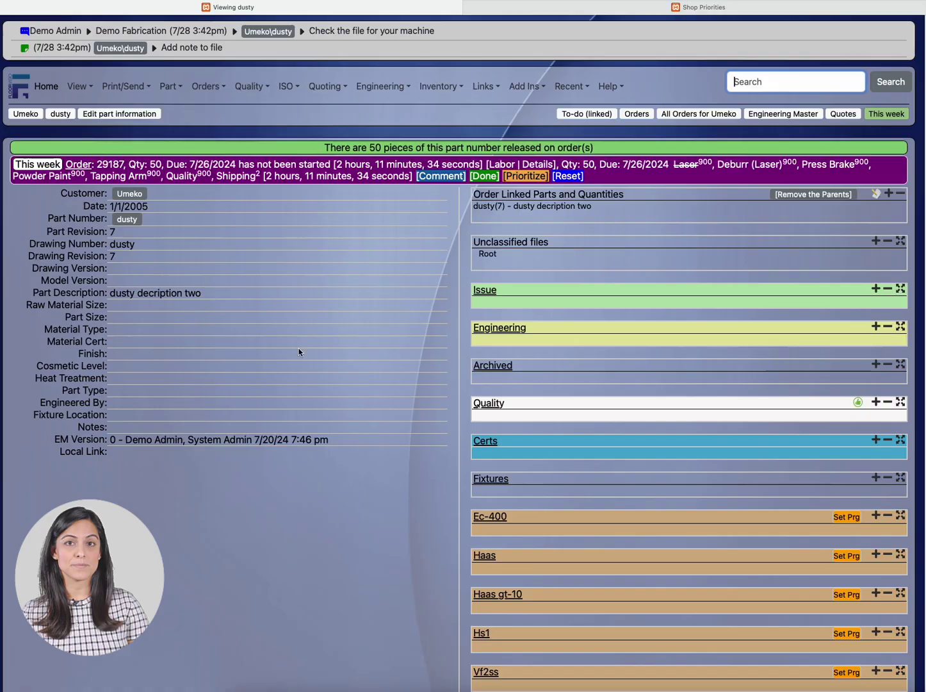
Add the quote log entry "Needs to be quoted" for dusty with an RFQ quantity of 12.
{"action": "left_click", "coordinate": [333, 87]}
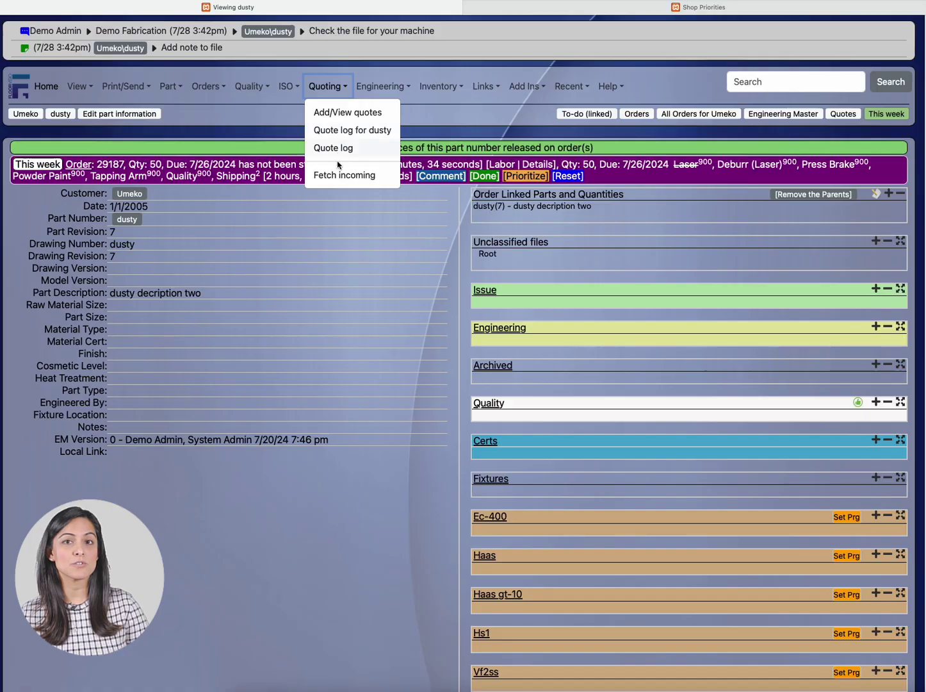
{"action": "left_click", "coordinate": [343, 147]}
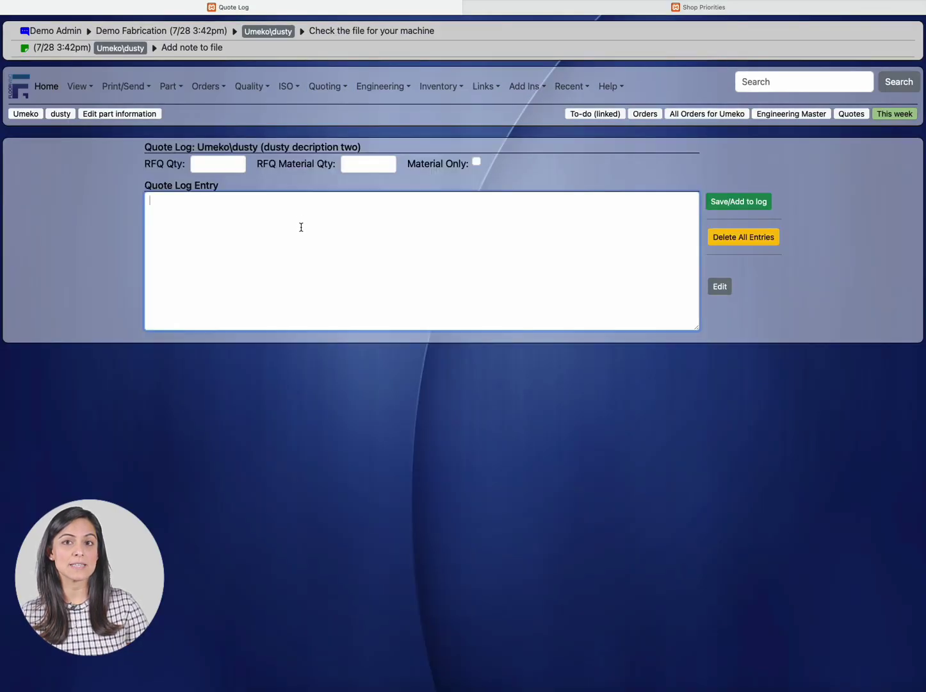
{"action": "type", "text": "Needs to be quoted"}
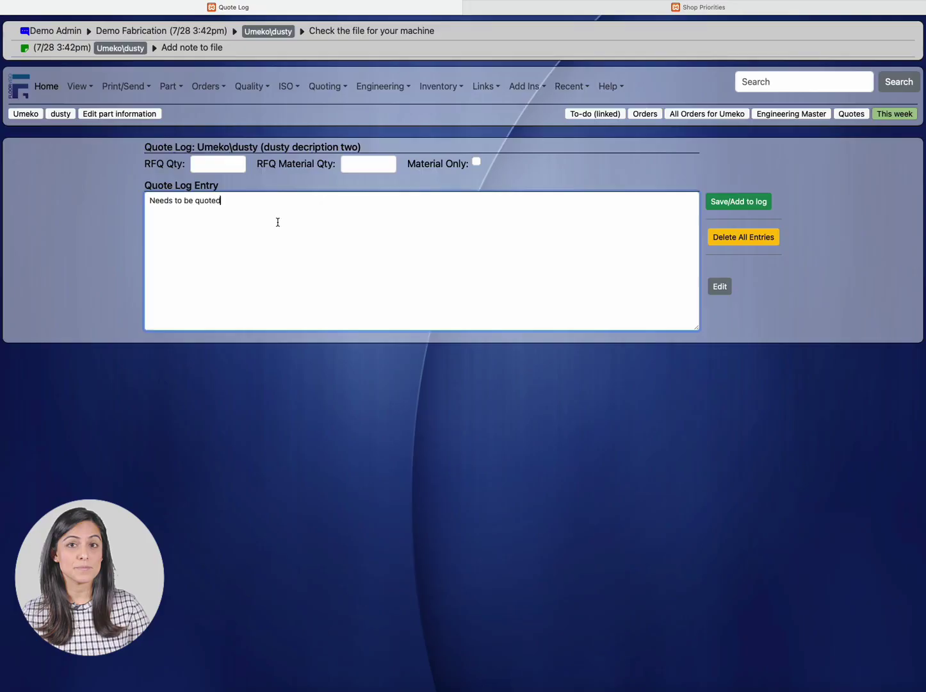
{"action": "left_click", "coordinate": [210, 163]}
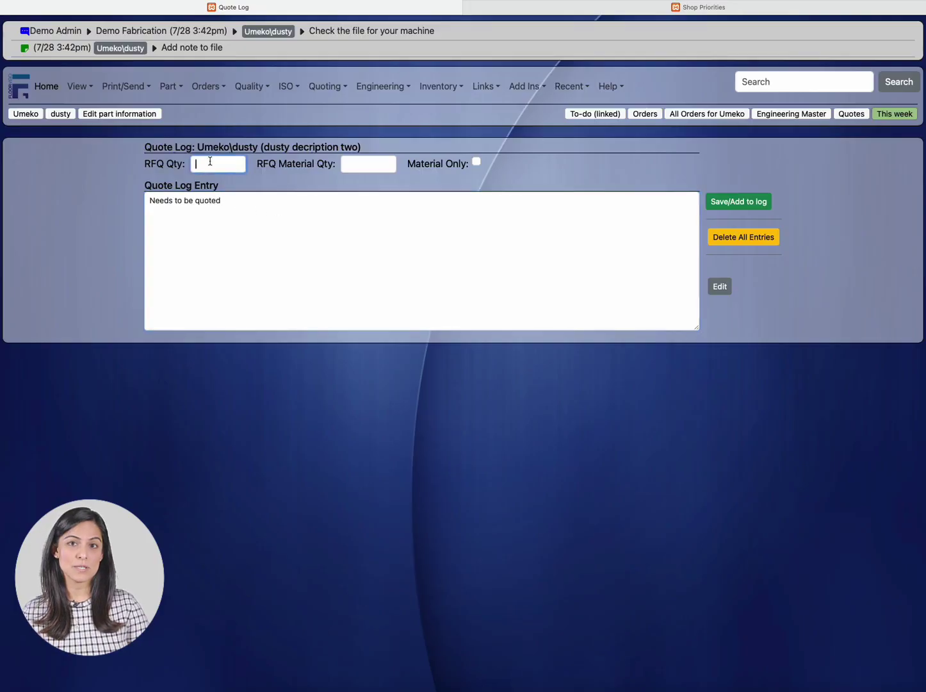
{"action": "type", "text": "10"}
{"action": "left_click", "coordinate": [711, 199]}
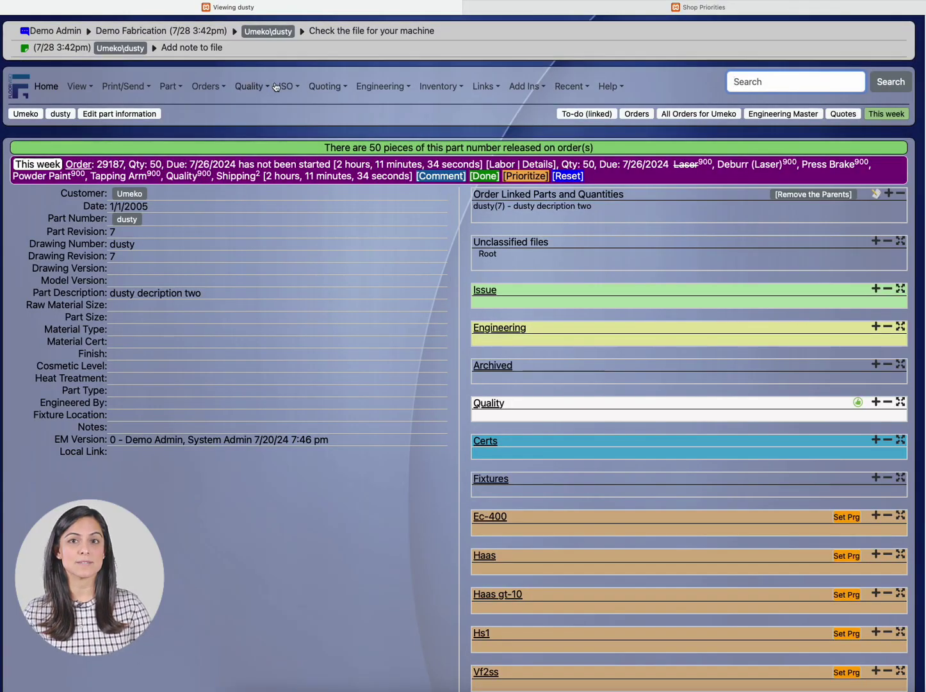
View dusty's entry in the overall quote log and return to its part page from there.
{"action": "left_click", "coordinate": [325, 86]}
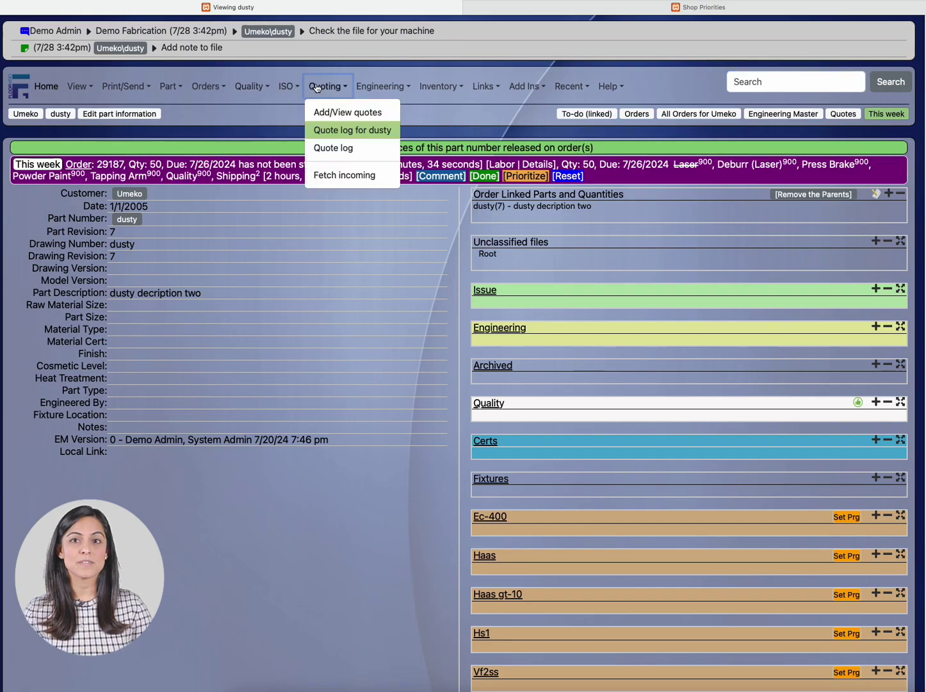
{"action": "left_click", "coordinate": [346, 150]}
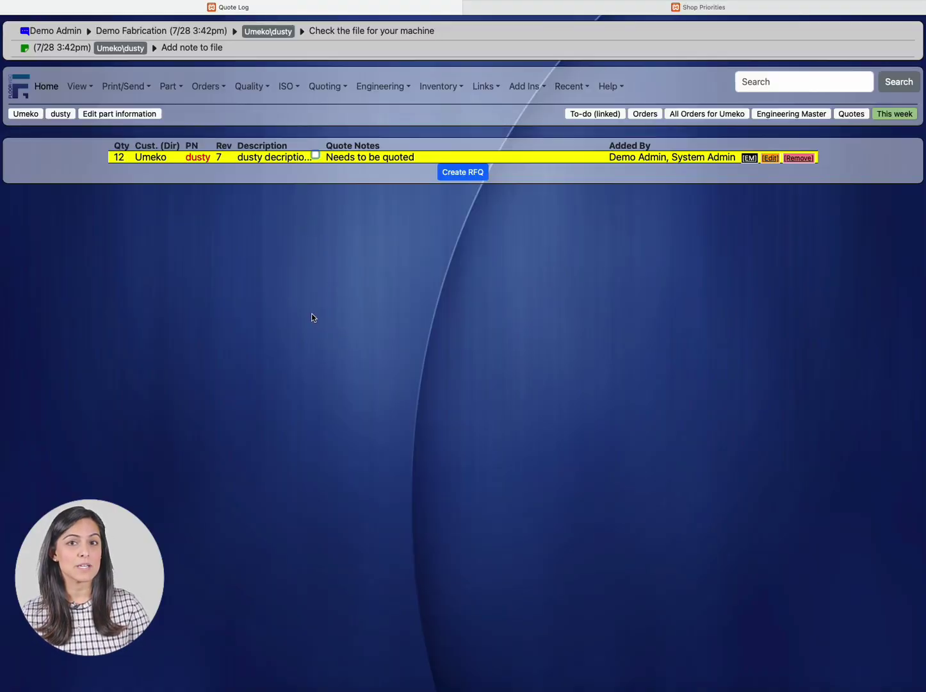
{"action": "left_click", "coordinate": [198, 158]}
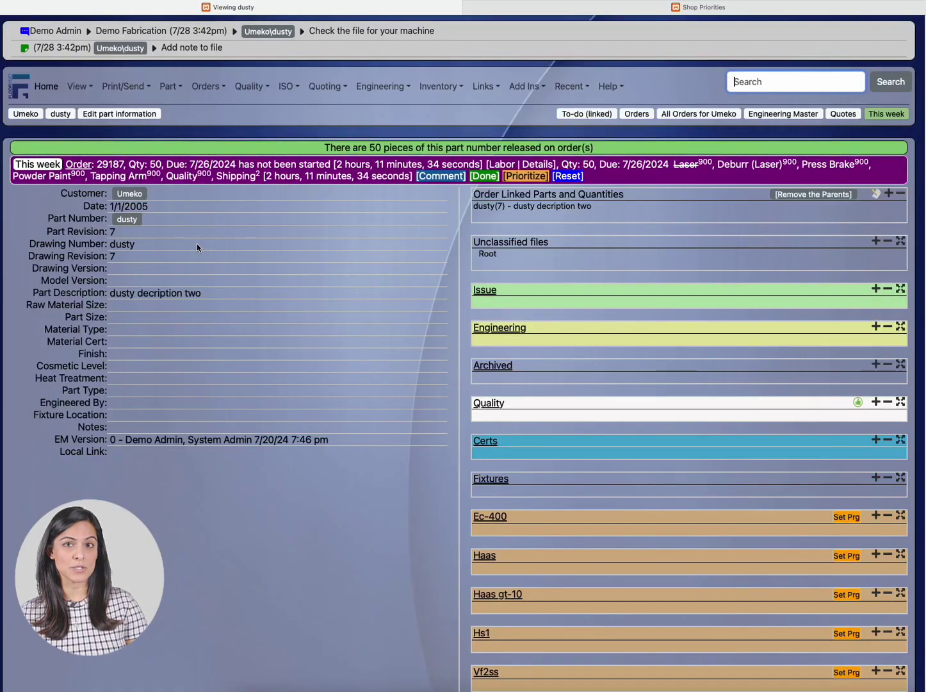
Add the engineering log entry "Need to create a machine" for dusty.
{"action": "left_click", "coordinate": [381, 90]}
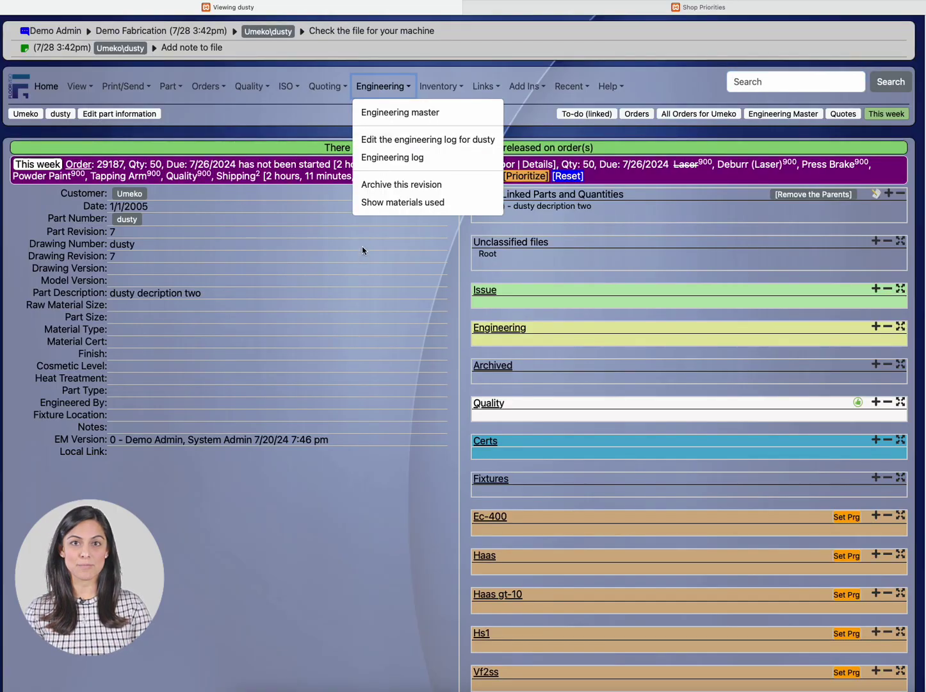
{"action": "left_click", "coordinate": [405, 141]}
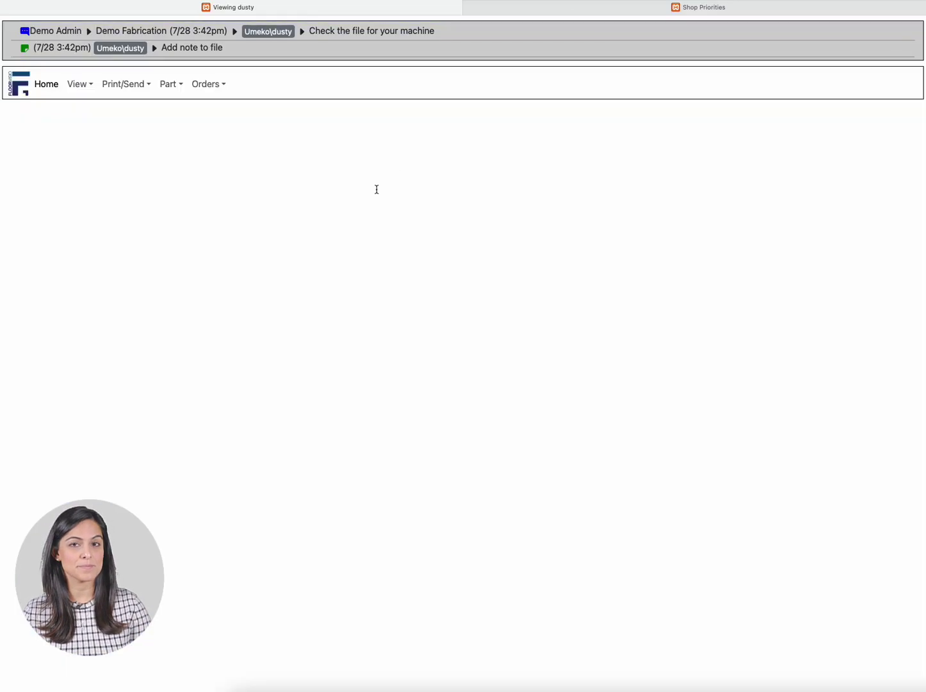
{"action": "left_click", "coordinate": [334, 236]}
{"action": "type", "text": "Need to "}
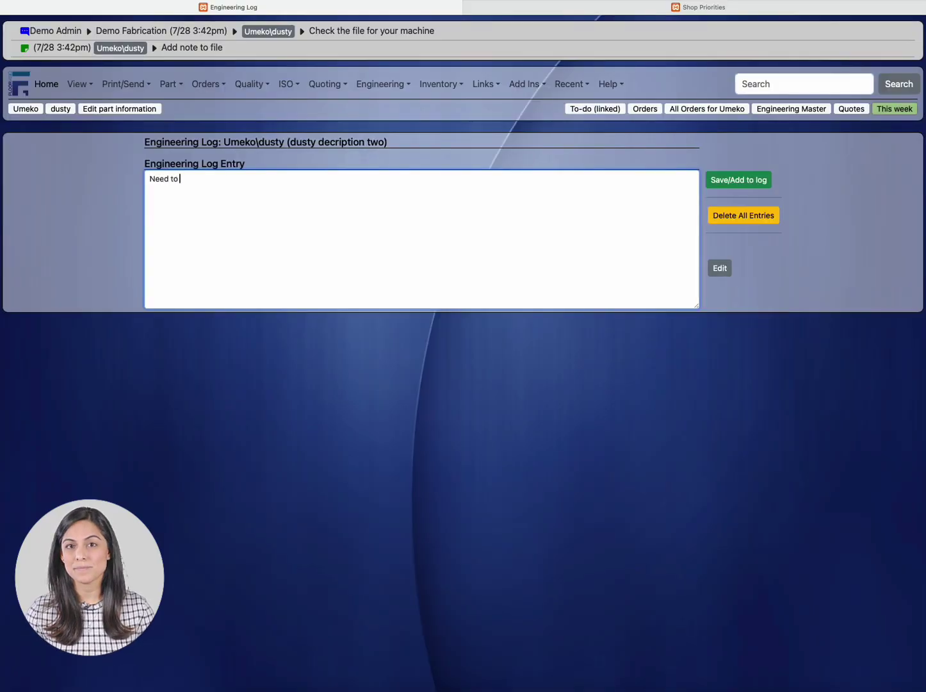
{"action": "type", "text": "create a machine"}
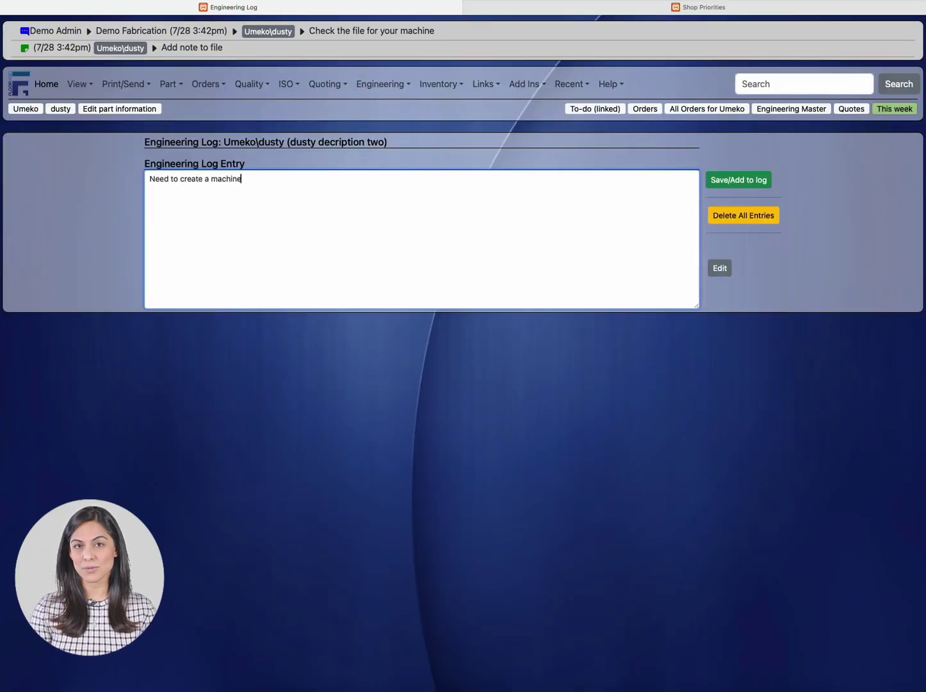
{"action": "left_click", "coordinate": [745, 181]}
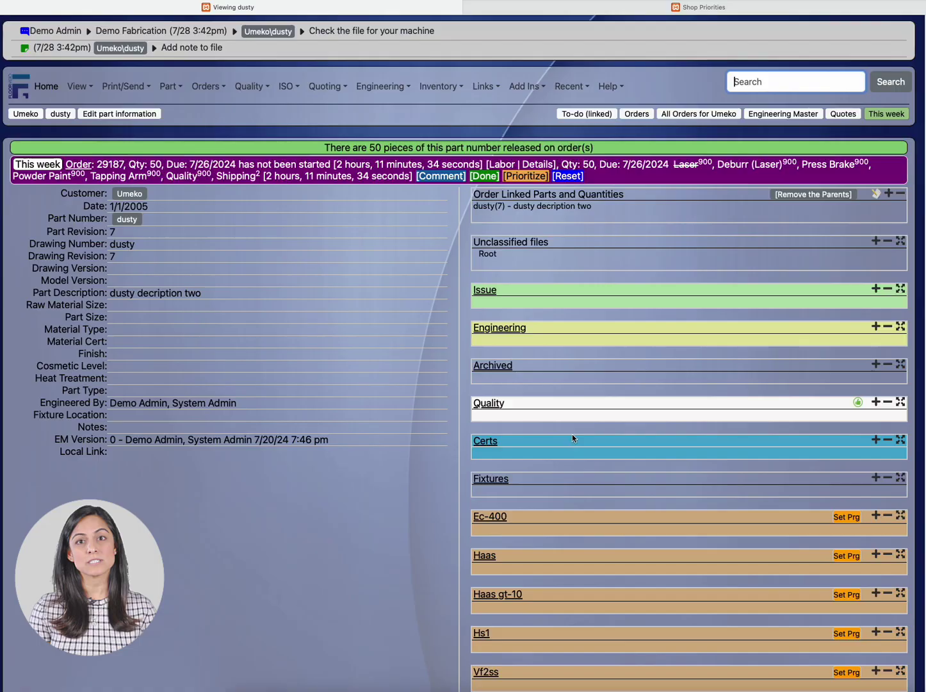
View dusty's entry in the overall engineering log and return to its part page from there.
{"action": "left_click", "coordinate": [392, 87]}
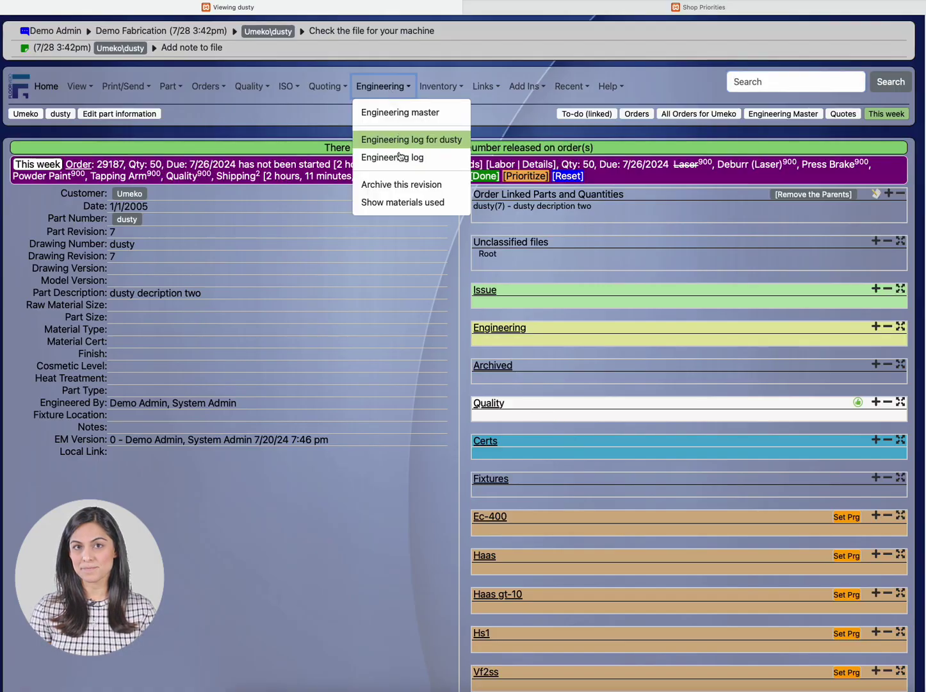
{"action": "left_click", "coordinate": [397, 150]}
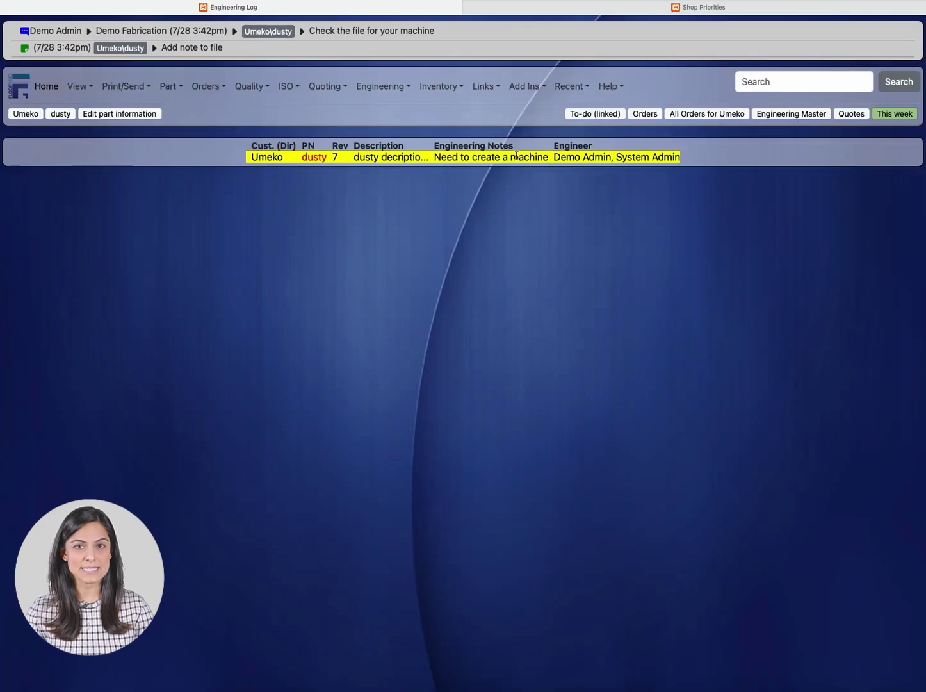
{"action": "left_click", "coordinate": [304, 159]}
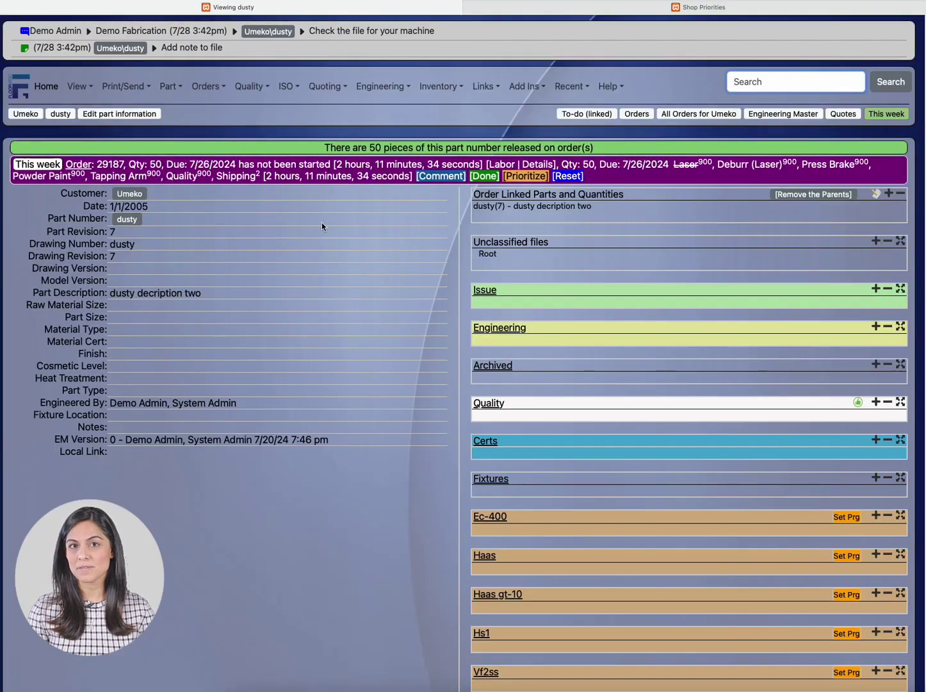
Save dusty's engineering log entry and remove the part from the engineering log.
{"action": "left_click", "coordinate": [380, 90]}
{"action": "left_click", "coordinate": [393, 140]}
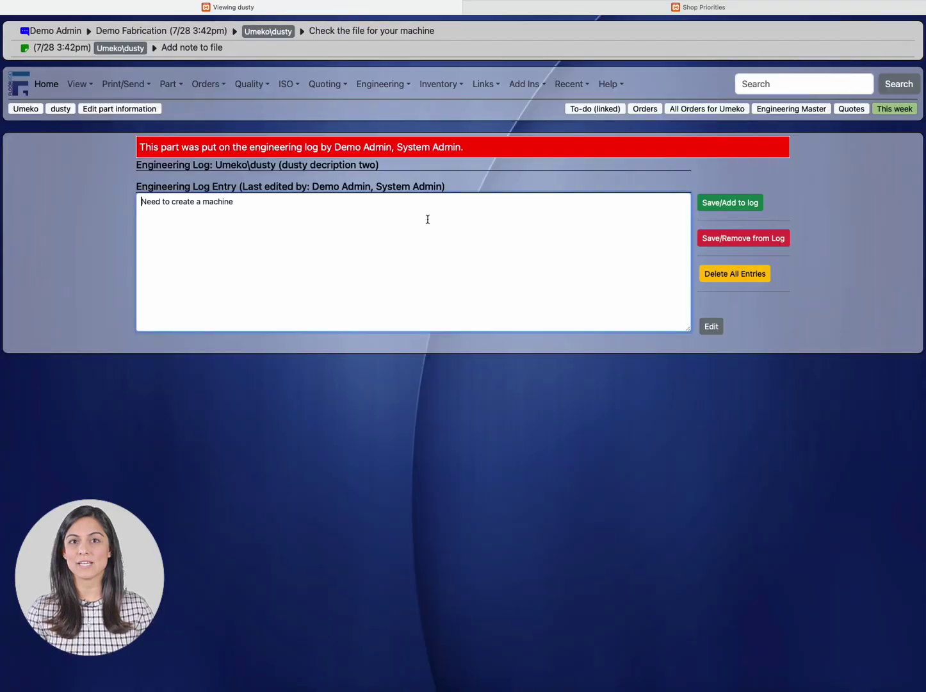
{"action": "left_click", "coordinate": [734, 240]}
{"action": "left_click", "coordinate": [380, 87]}
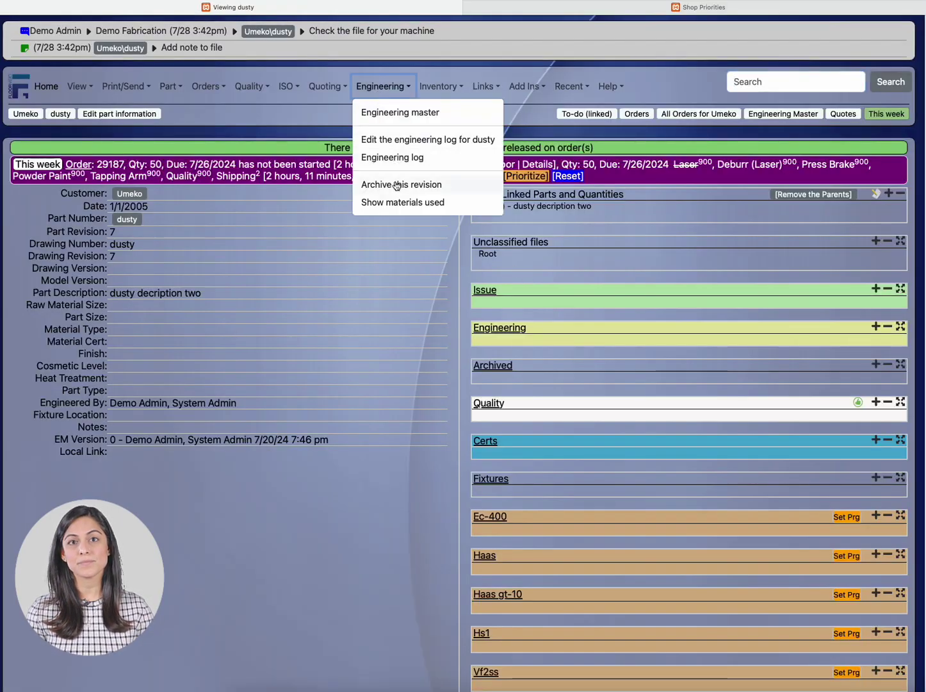
Remove dusty's entry from the quote log and return to the part page to check the quoting options.
{"action": "left_click", "coordinate": [323, 90]}
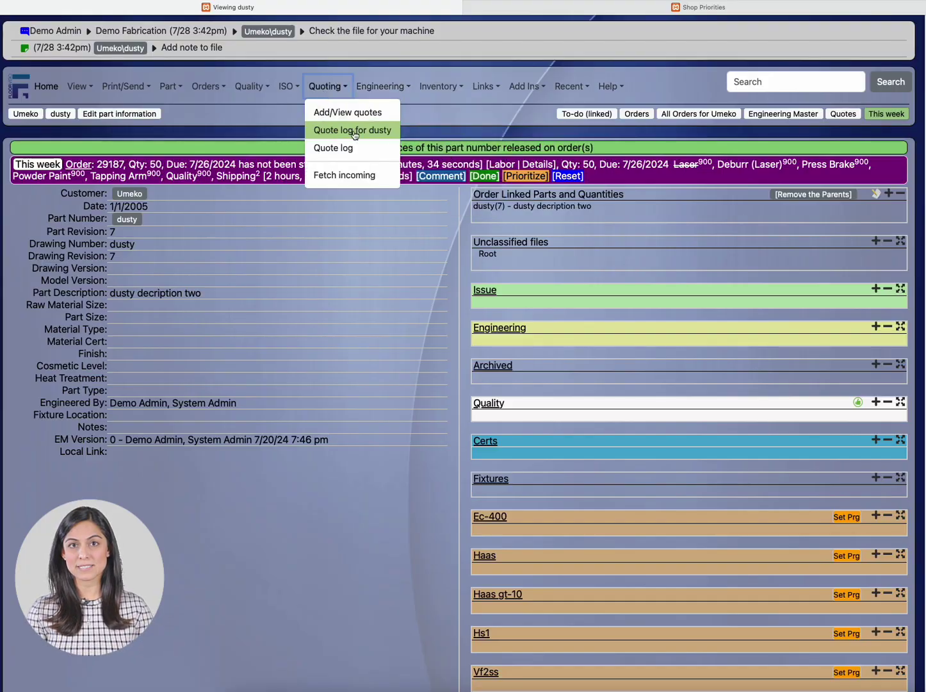
{"action": "left_click", "coordinate": [345, 151]}
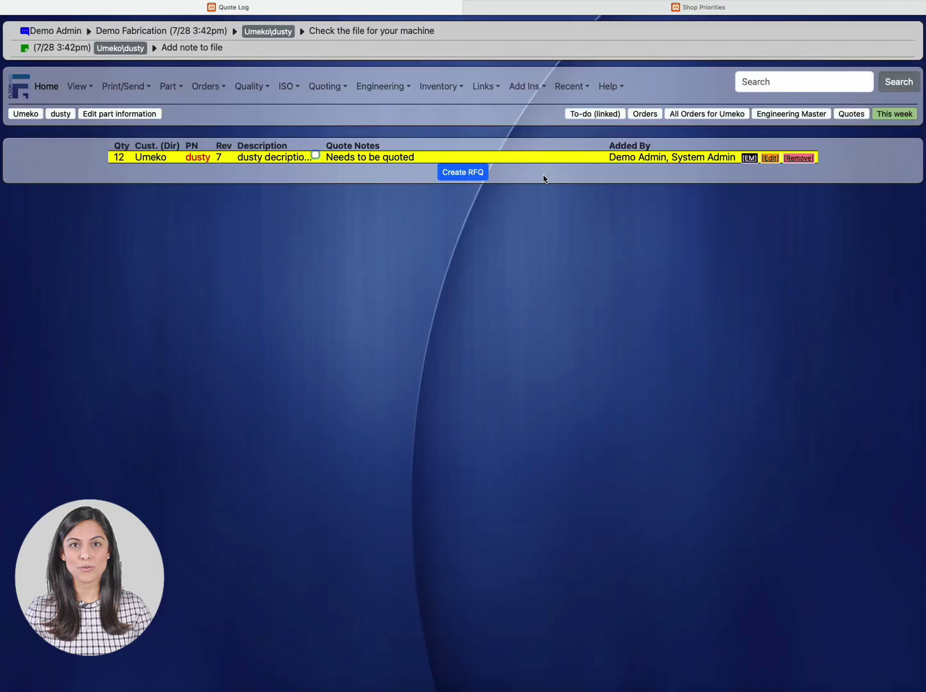
{"action": "left_click", "coordinate": [799, 158]}
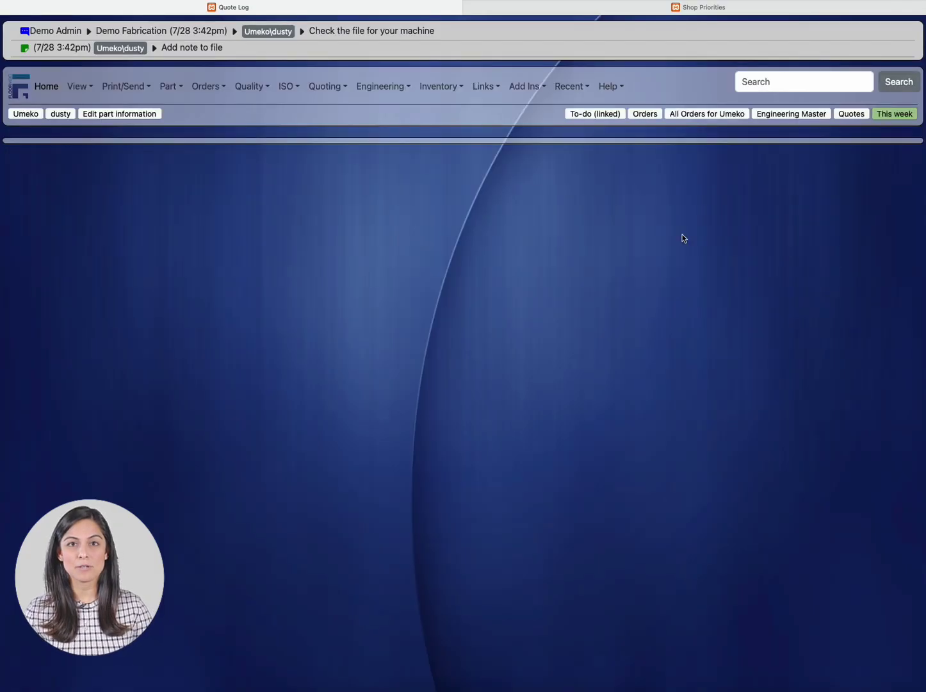
{"action": "left_click", "coordinate": [60, 114]}
{"action": "left_click", "coordinate": [316, 85]}
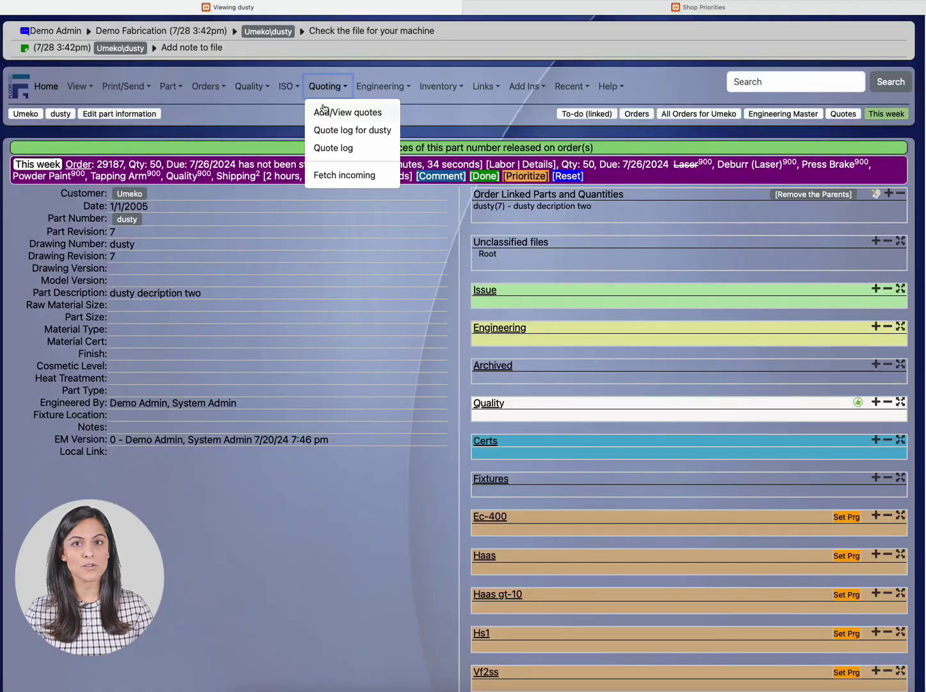
{"action": "left_click", "coordinate": [353, 285]}
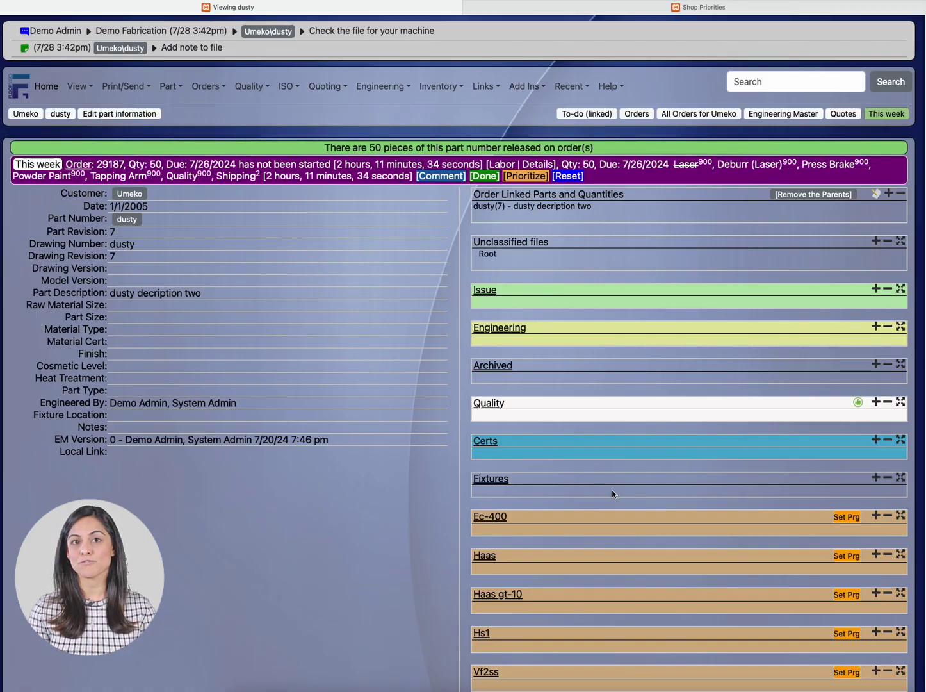
Review dusty's engineering master process steps and its new quote form, and return to the part page.
{"action": "left_click", "coordinate": [766, 116]}
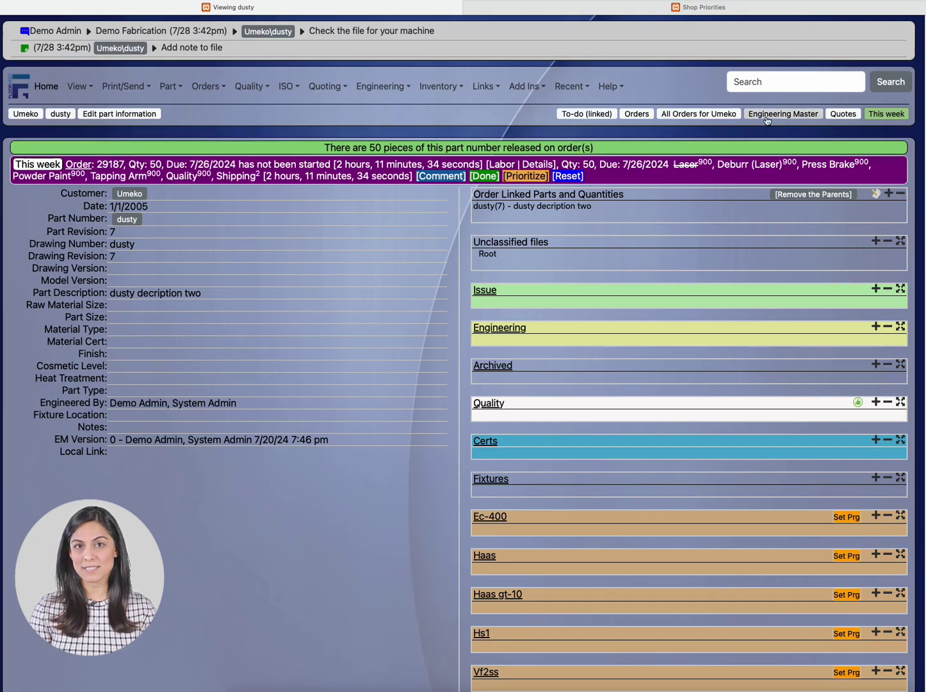
{"action": "scroll", "coordinate": [449, 384], "scroll_direction": "down", "scroll_amount": 5}
{"action": "scroll", "coordinate": [482, 445], "scroll_direction": "down", "scroll_amount": 10}
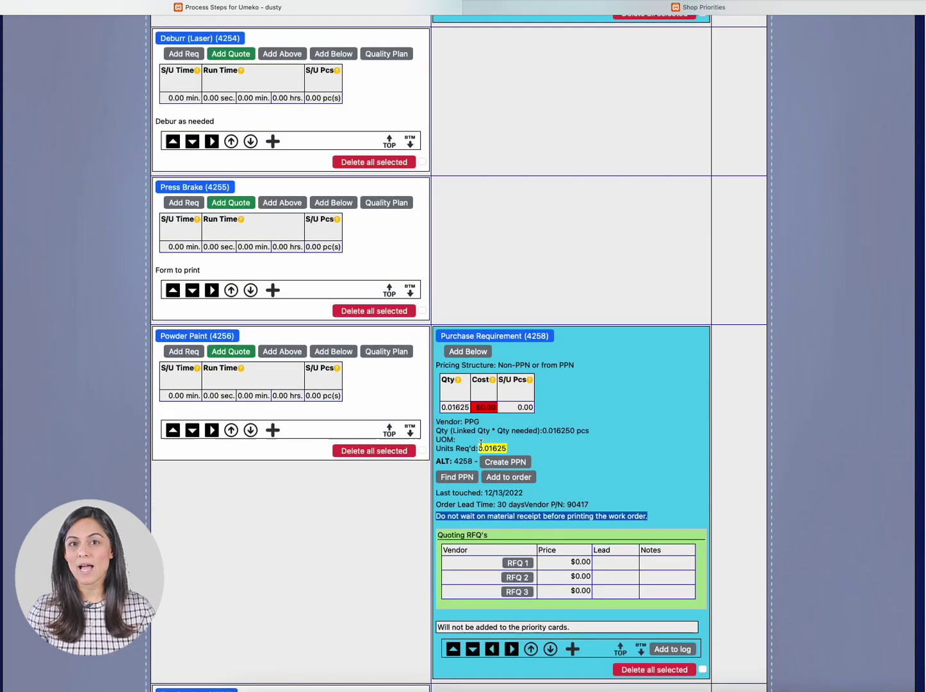
{"action": "scroll", "coordinate": [480, 444], "scroll_direction": "up", "scroll_amount": 15}
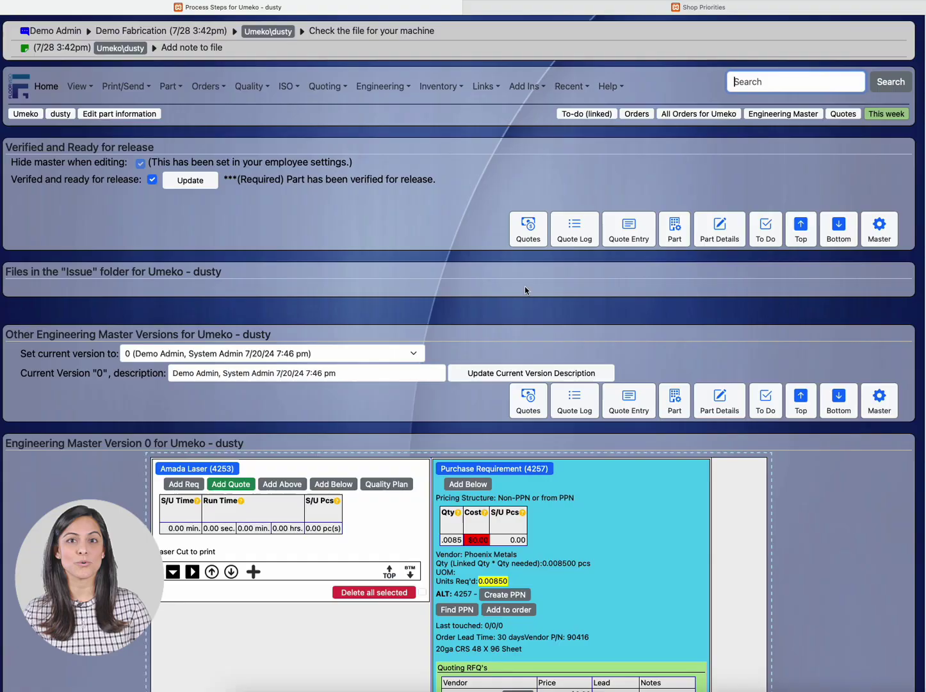
{"action": "left_click", "coordinate": [536, 238]}
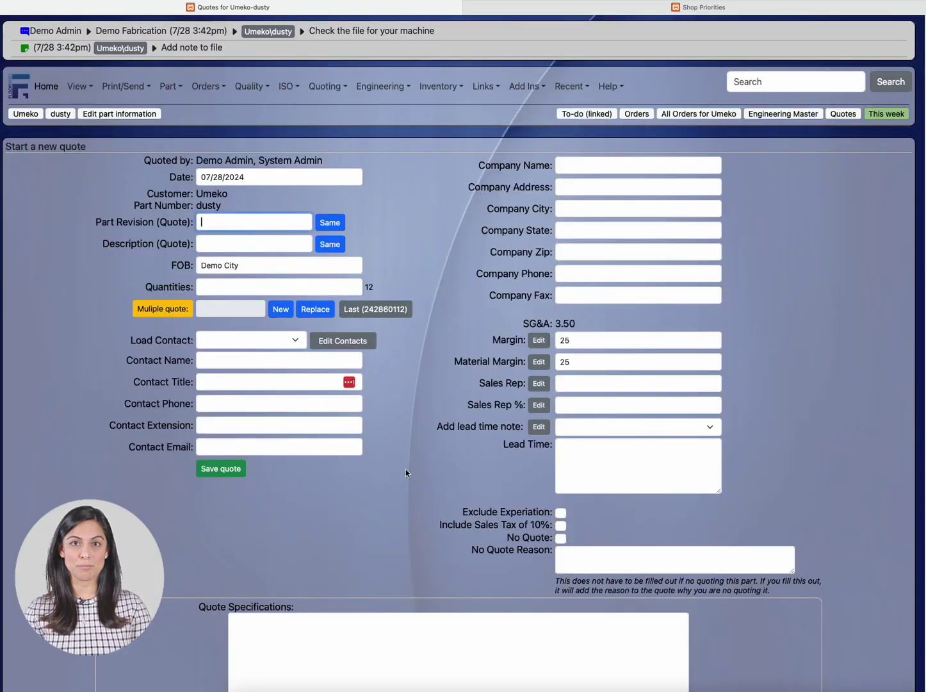
{"action": "left_click", "coordinate": [637, 114]}
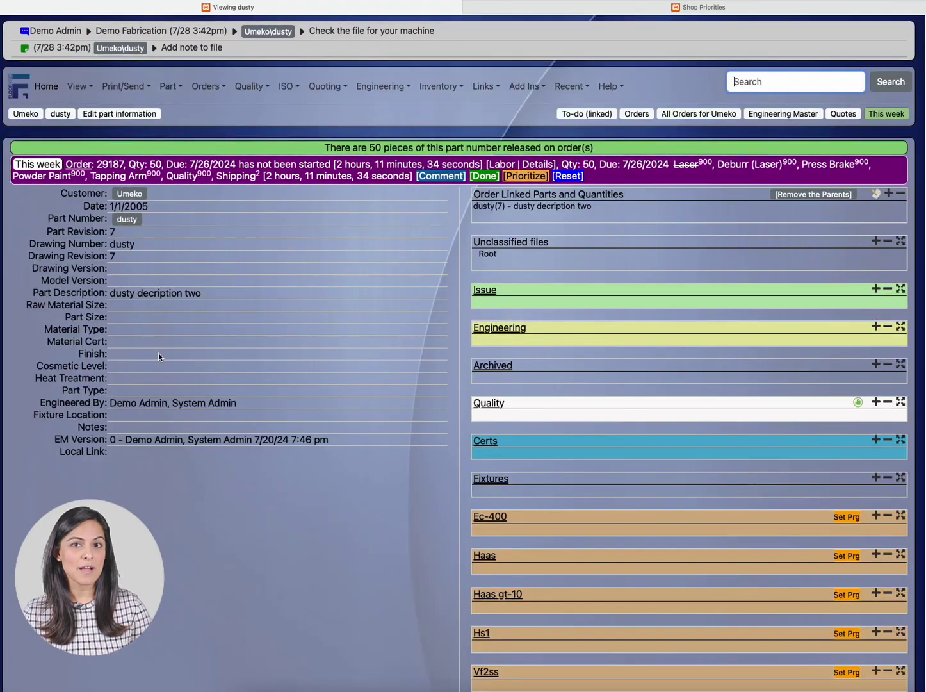
{"action": "left_click", "coordinate": [616, 87]}
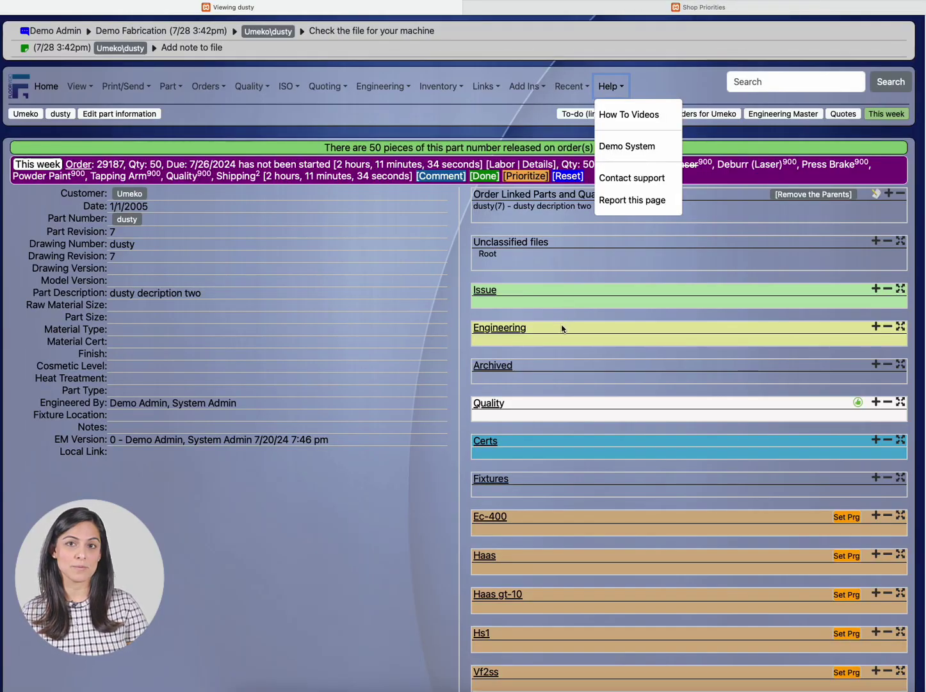
{"action": "left_click", "coordinate": [586, 307]}
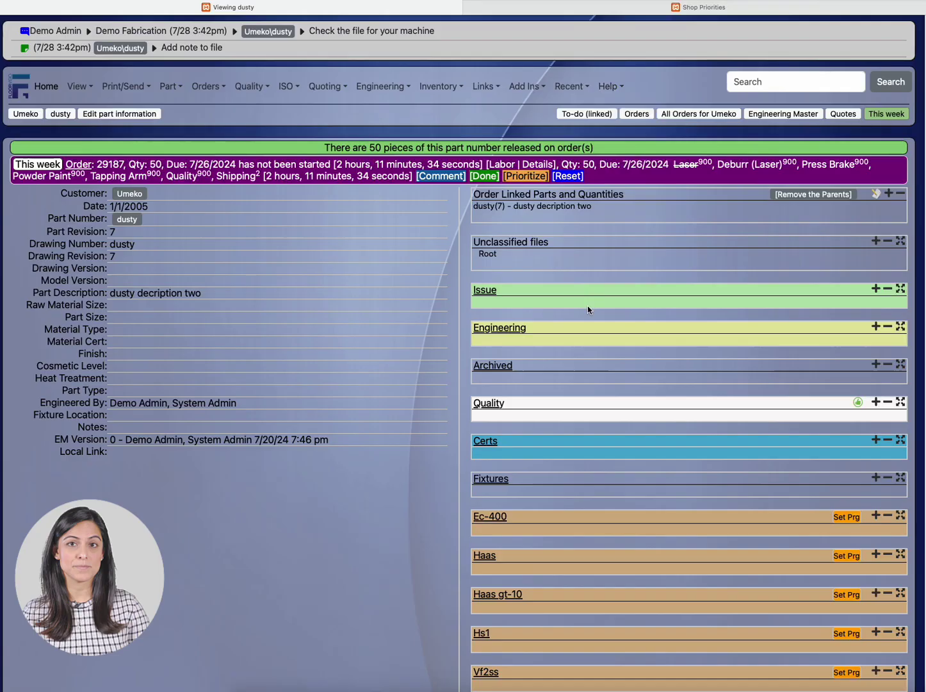